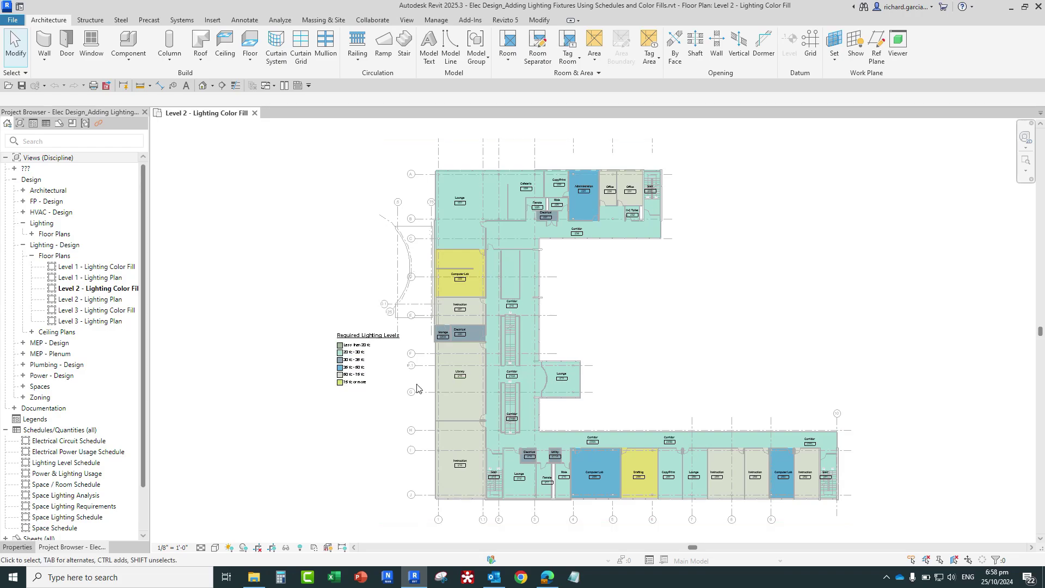
# - Edit the Level 2 color fill legend's scheme, switching it to the Average Estimated Illumination scheme for Spaces
pyautogui.scroll(3, 349, 373)
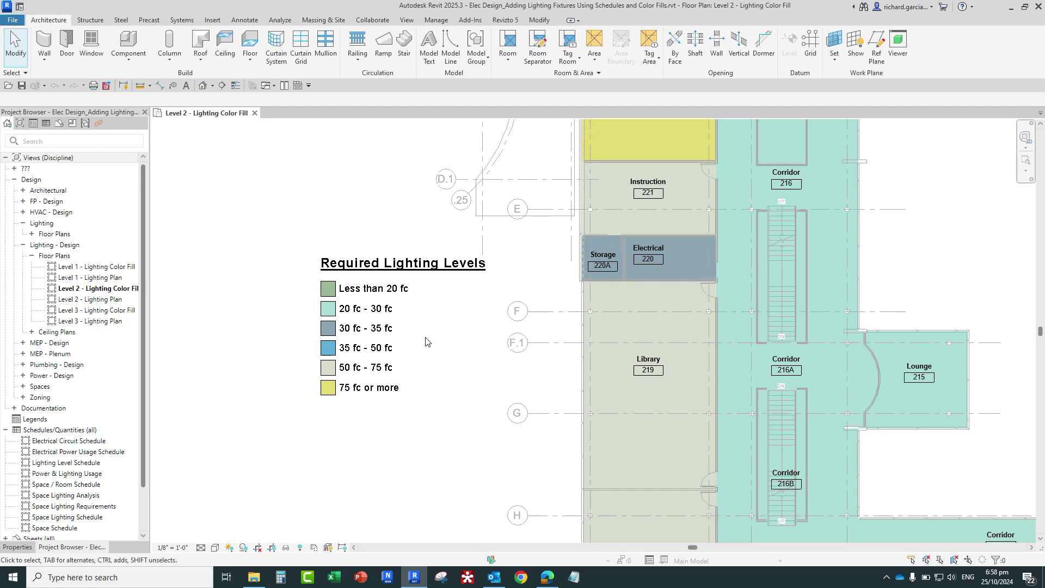
pyautogui.click(378, 293)
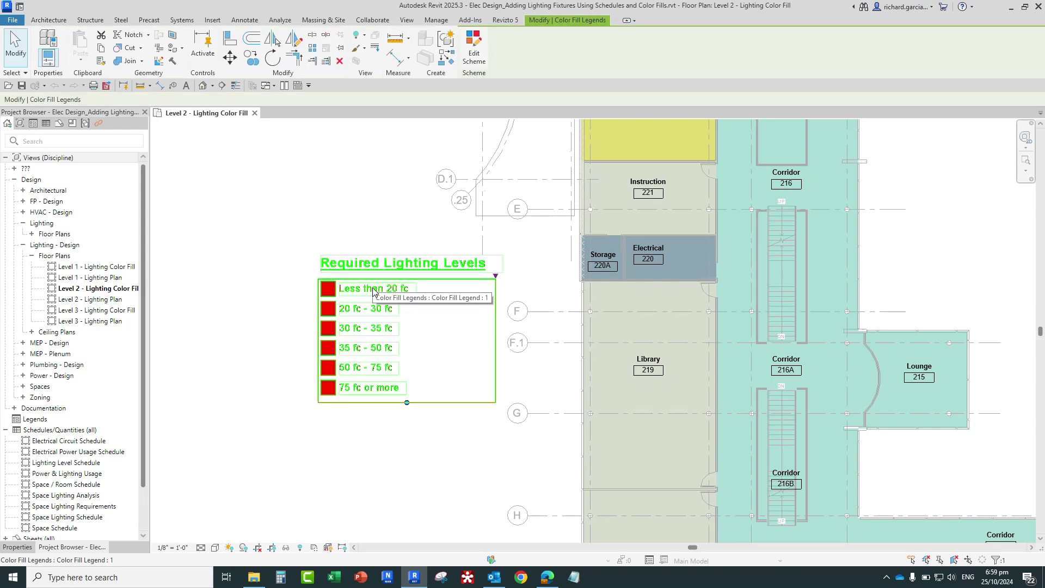
pyautogui.click(476, 50)
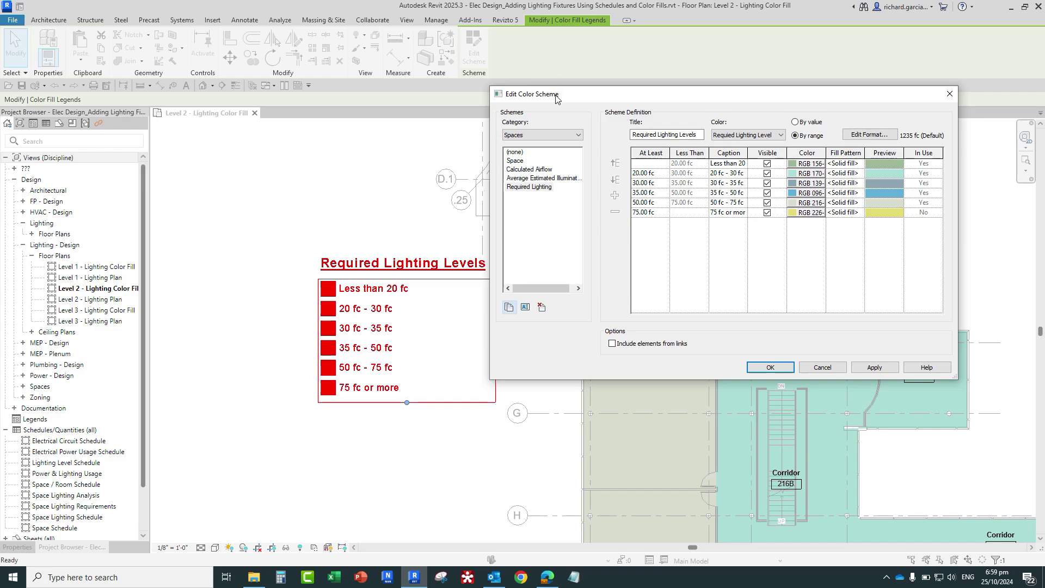
pyautogui.moveTo(552, 100); pyautogui.dragTo(455, 108)
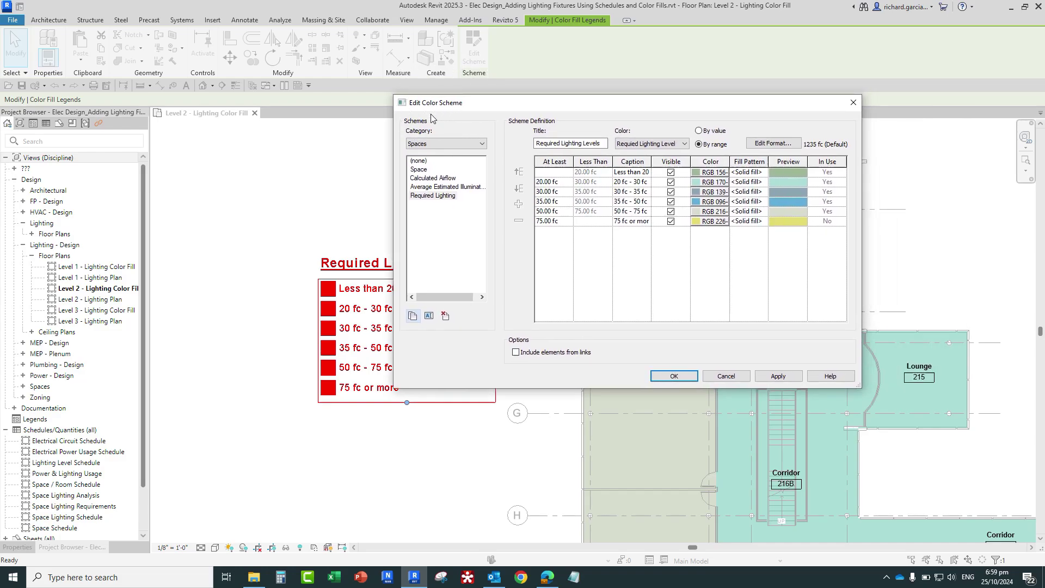
pyautogui.click(420, 145)
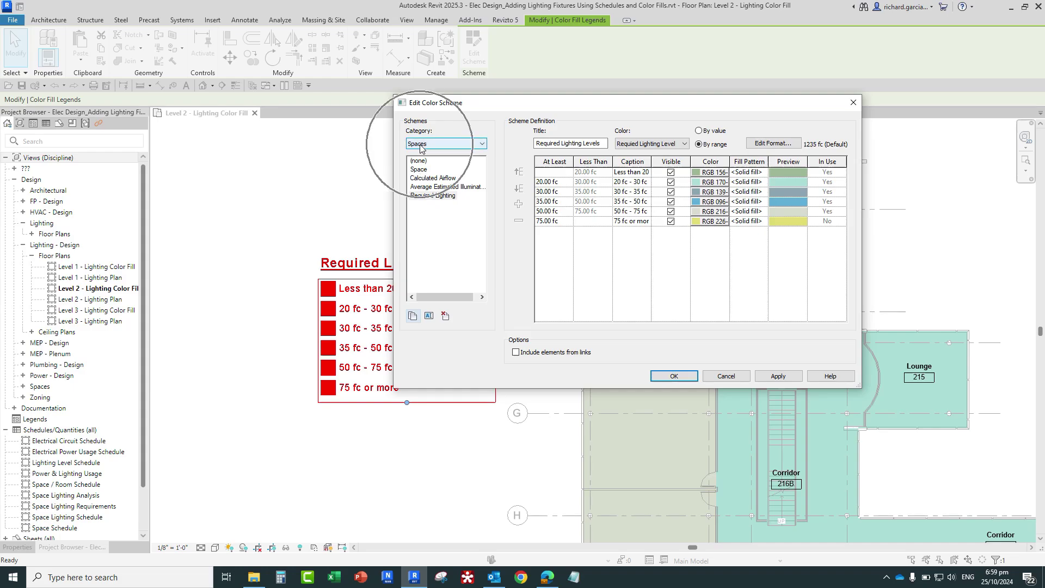
pyautogui.click(428, 189)
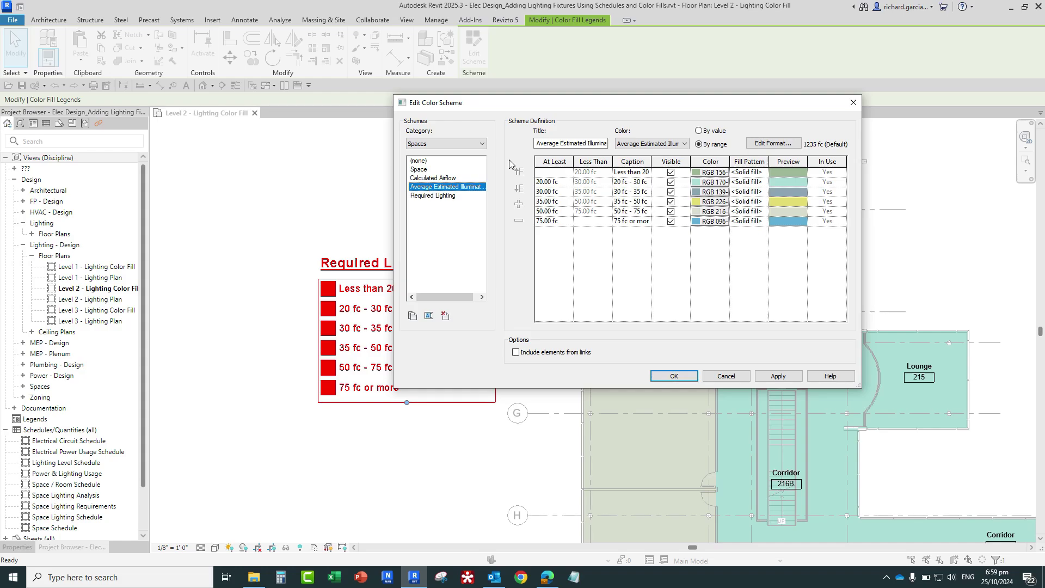
# - Set the "Less than 20 fc" range color to orange RGB 255-128-064 and apply the color scheme to the plan
pyautogui.click(554, 172)
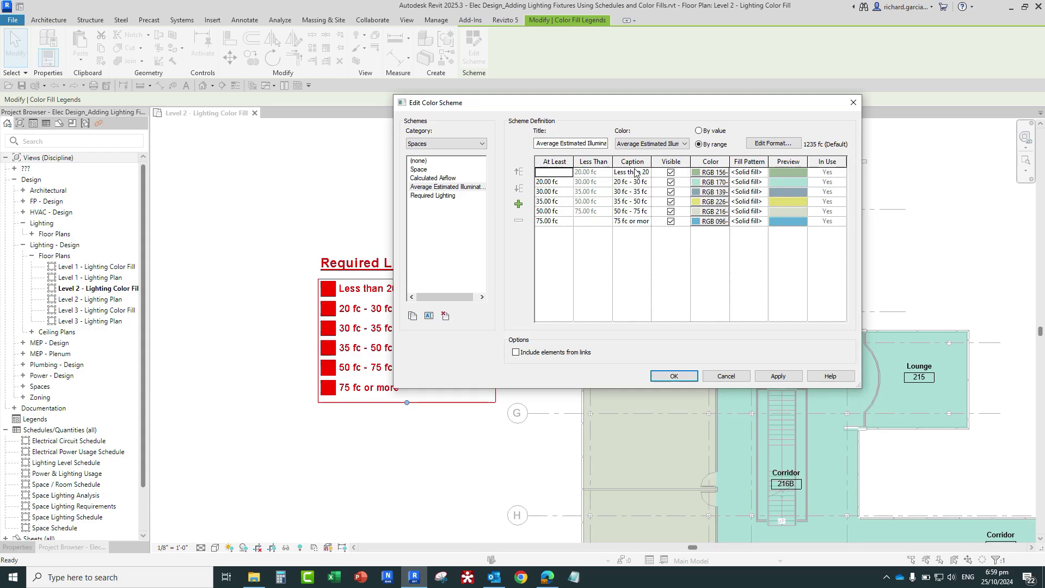
pyautogui.click(704, 174)
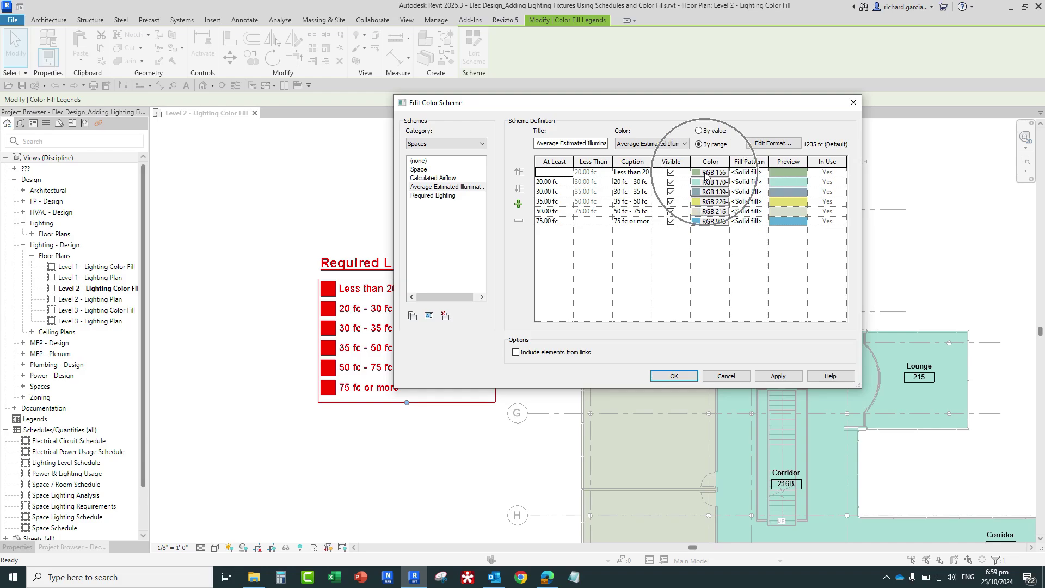
pyautogui.click(706, 175)
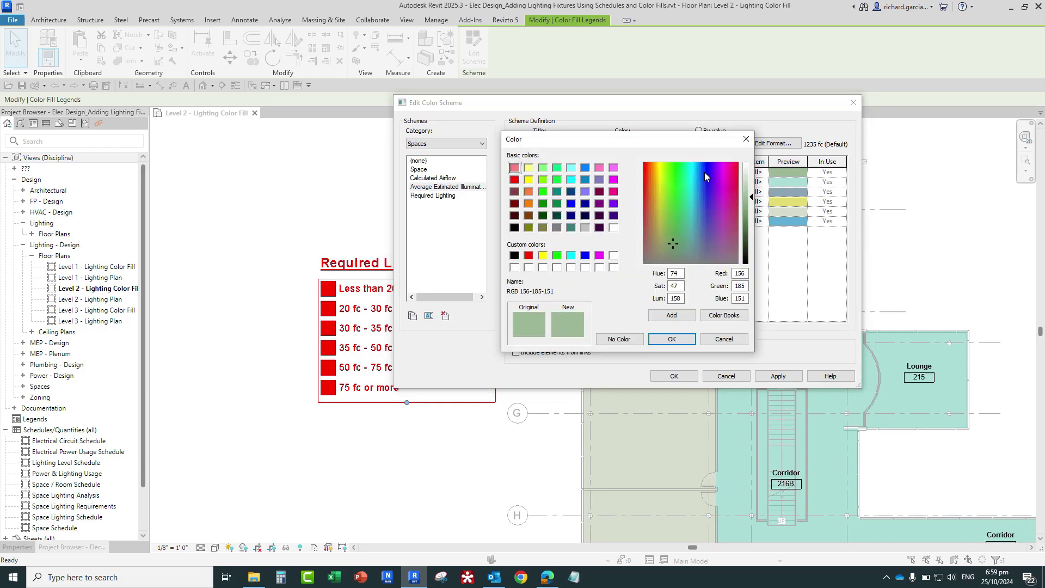
pyautogui.click(528, 192)
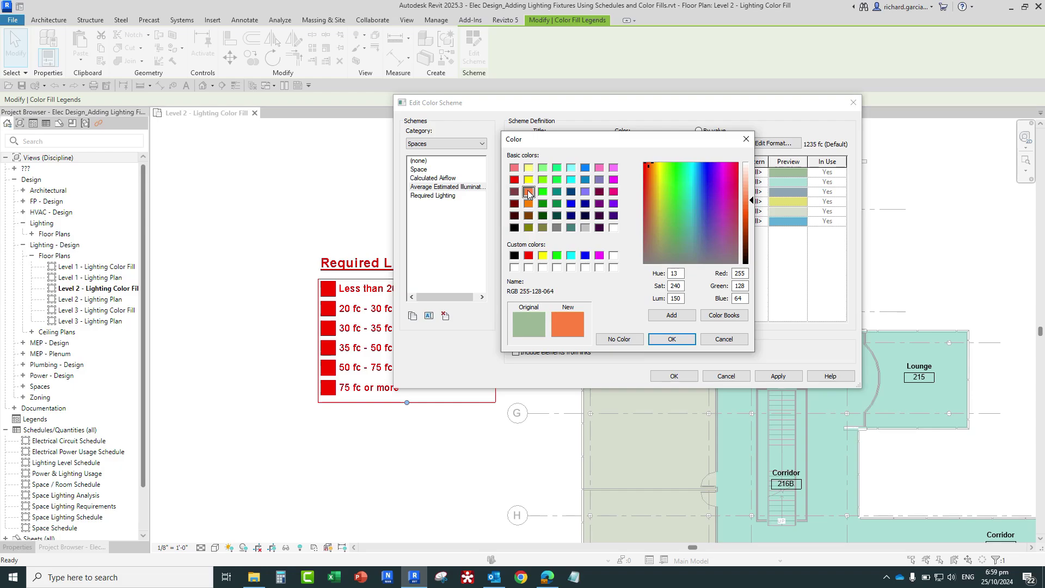
pyautogui.click(678, 343)
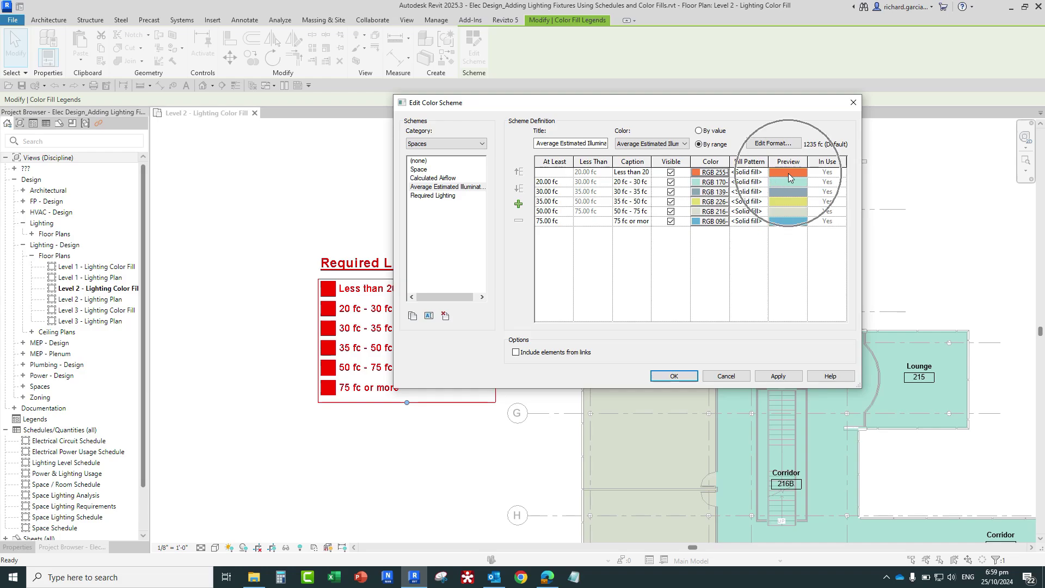
pyautogui.click(674, 376)
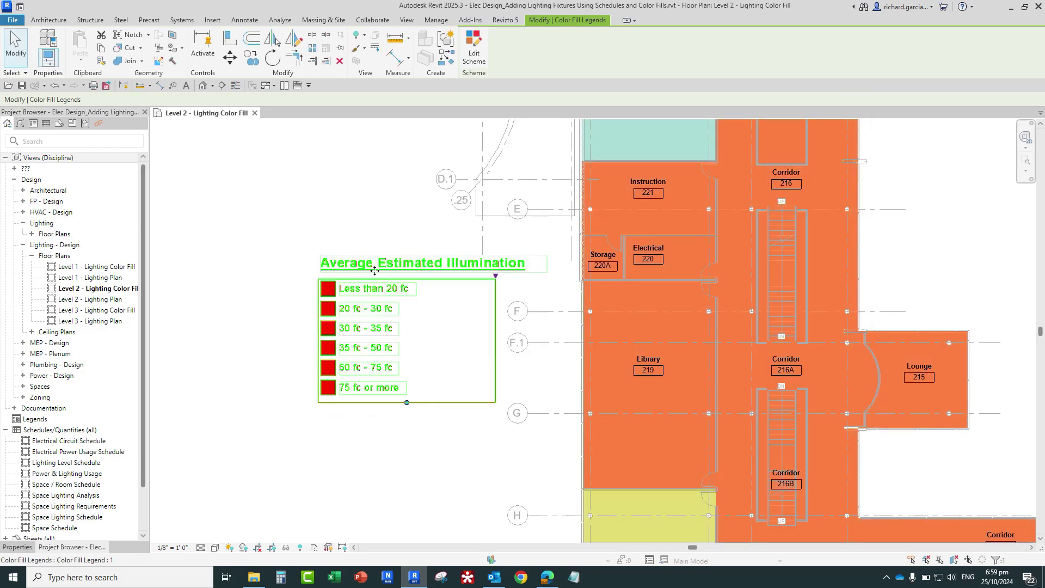
pyautogui.click(374, 271)
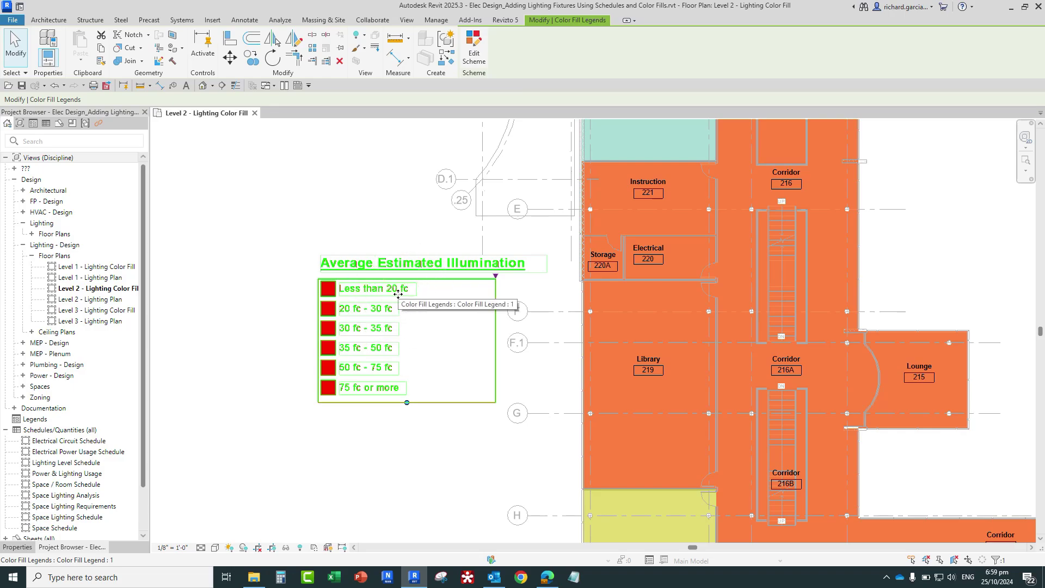
pyautogui.press('Escape')
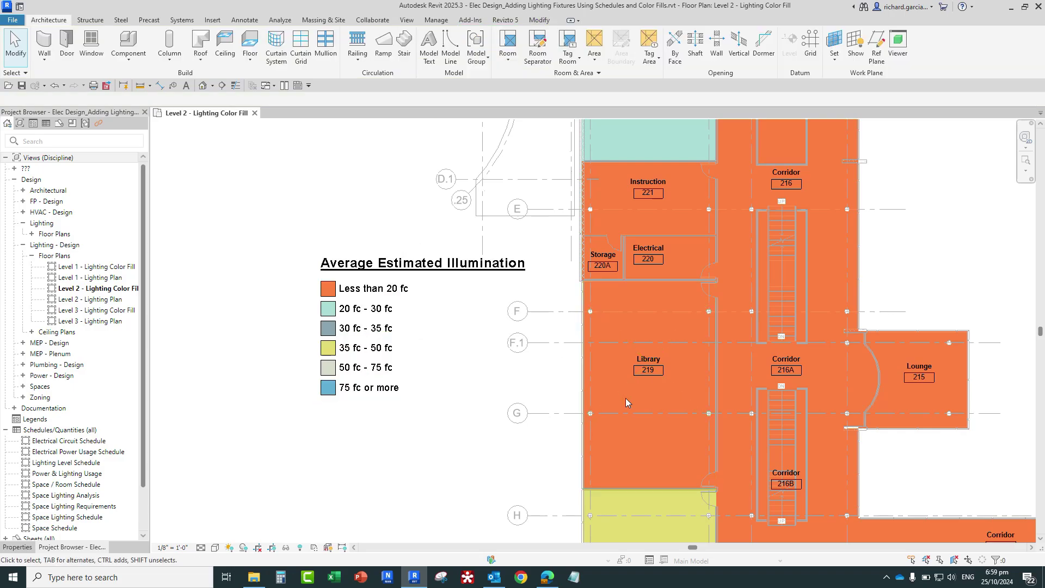
# - Open the Space Lighting Analysis schedule
pyautogui.scroll(-3, 625, 341)
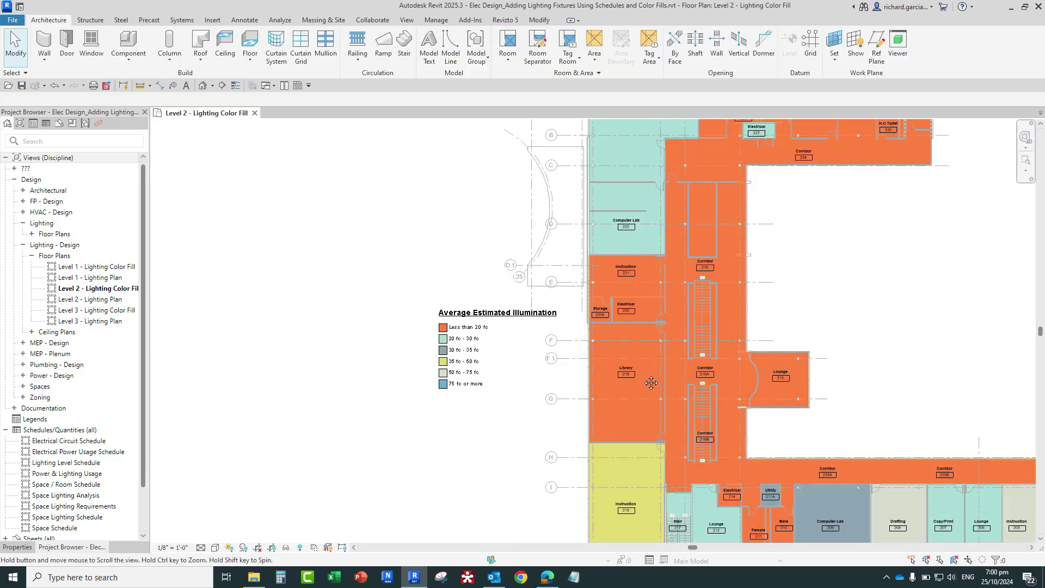
pyautogui.moveTo(645, 376); pyautogui.dragTo(600, 382, button='middle')
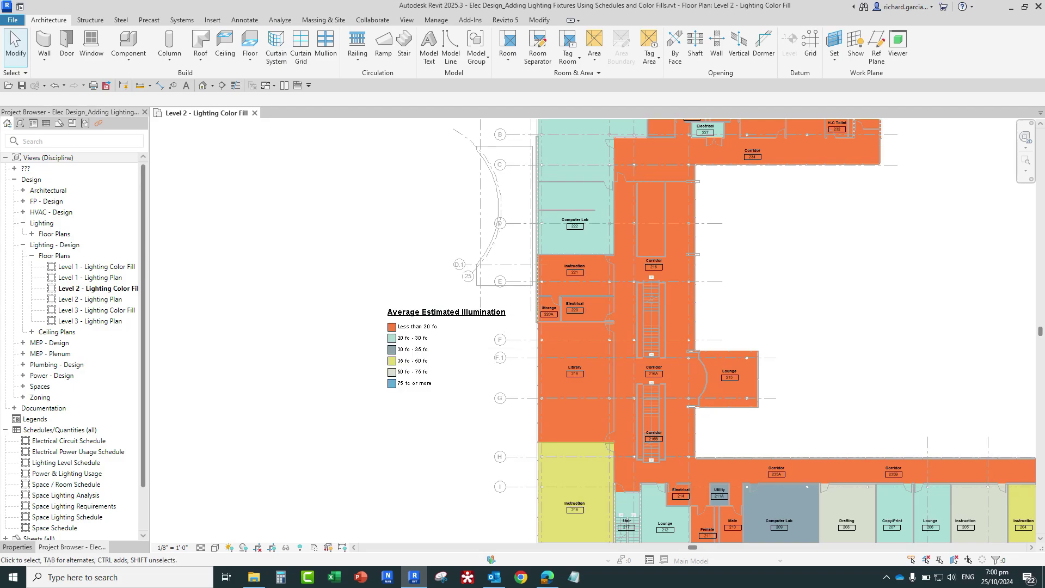
pyautogui.moveTo(340, 270); pyautogui.dragTo(314, 282, button='middle')
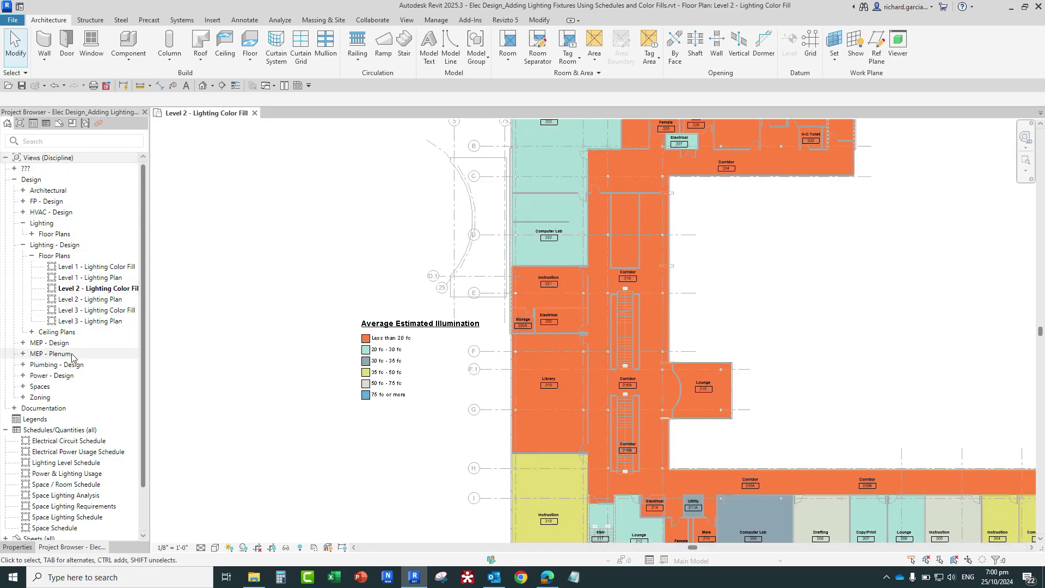
pyautogui.scroll(-1, 60, 381)
pyautogui.click(53, 399)
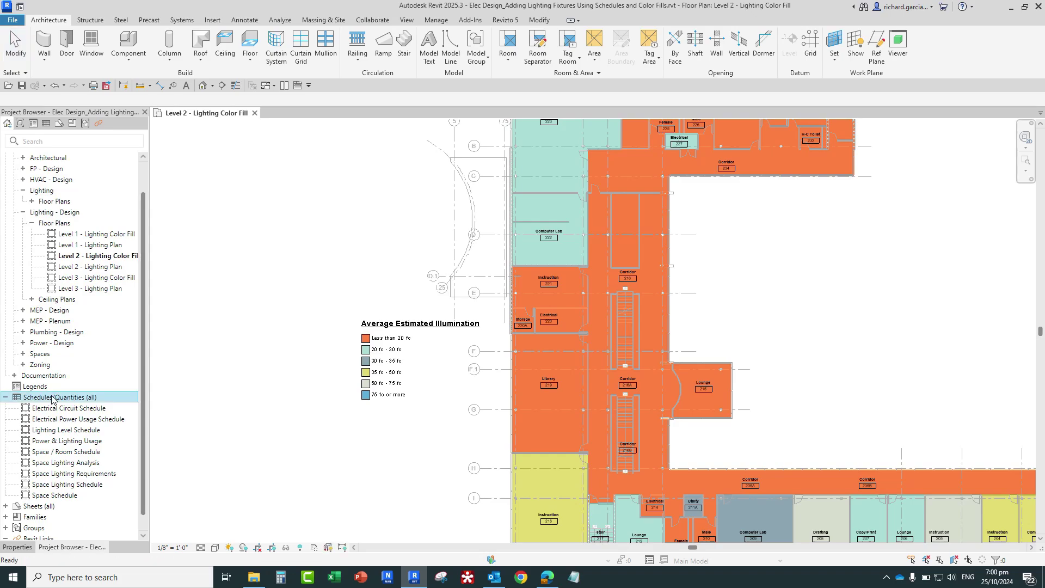
pyautogui.doubleClick(61, 464)
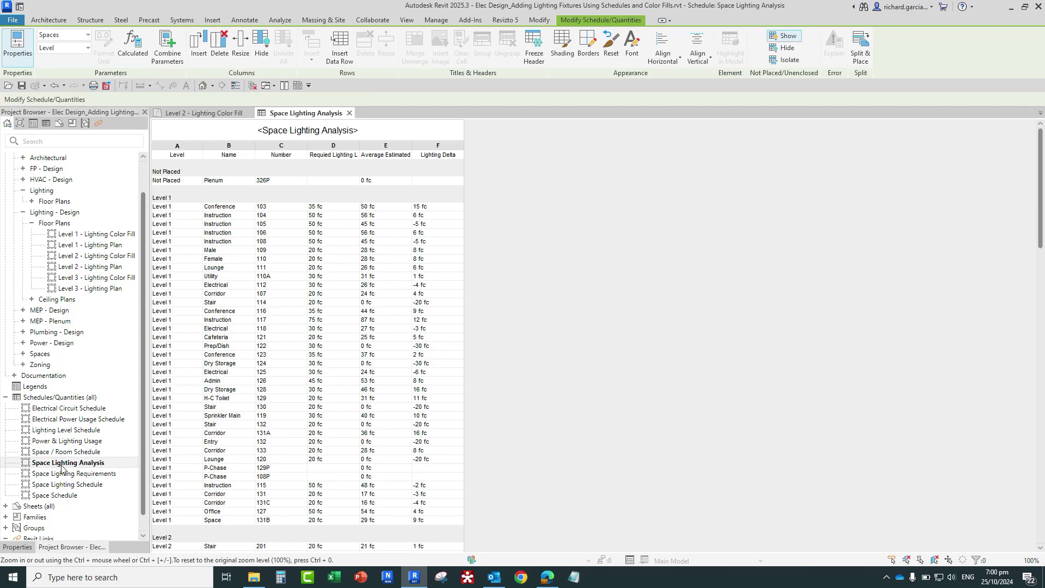
# - Open the conditional formatting settings for the schedule's Lighting Delta field
pyautogui.click(442, 157)
pyautogui.click(17, 547)
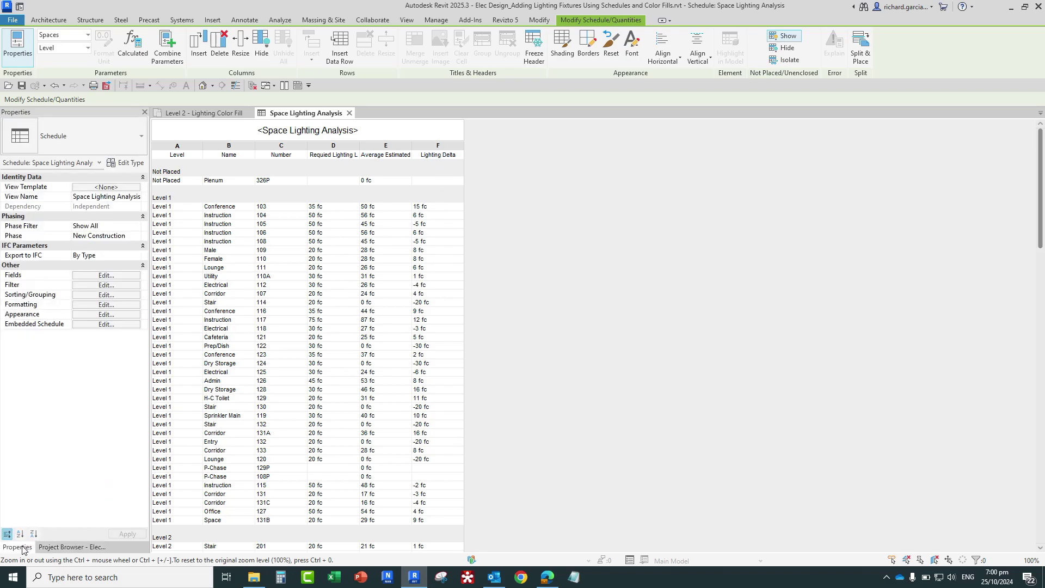
pyautogui.click(91, 306)
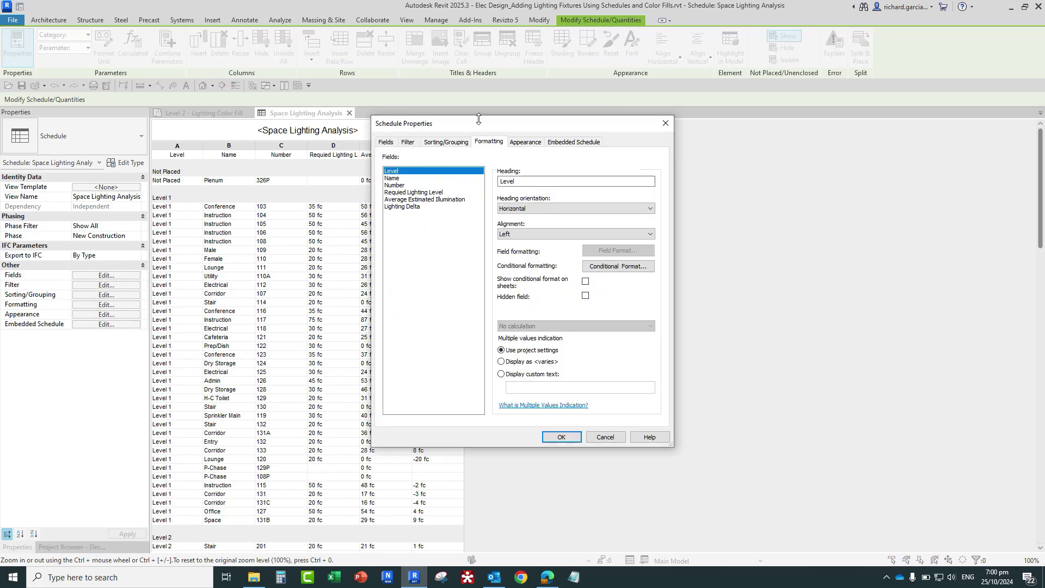
pyautogui.moveTo(633, 124); pyautogui.dragTo(827, 120)
pyautogui.click(602, 203)
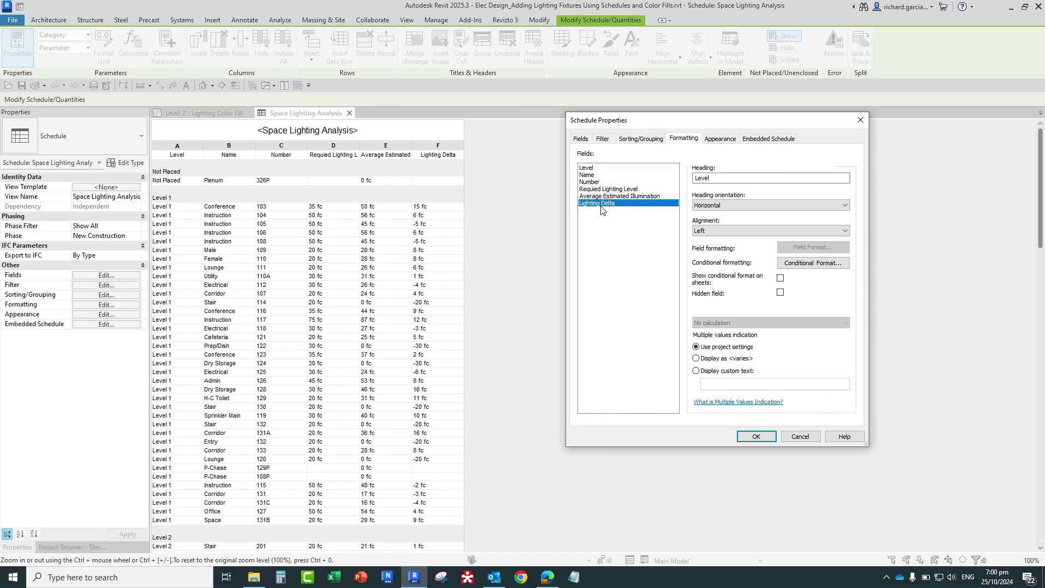
pyautogui.click(805, 264)
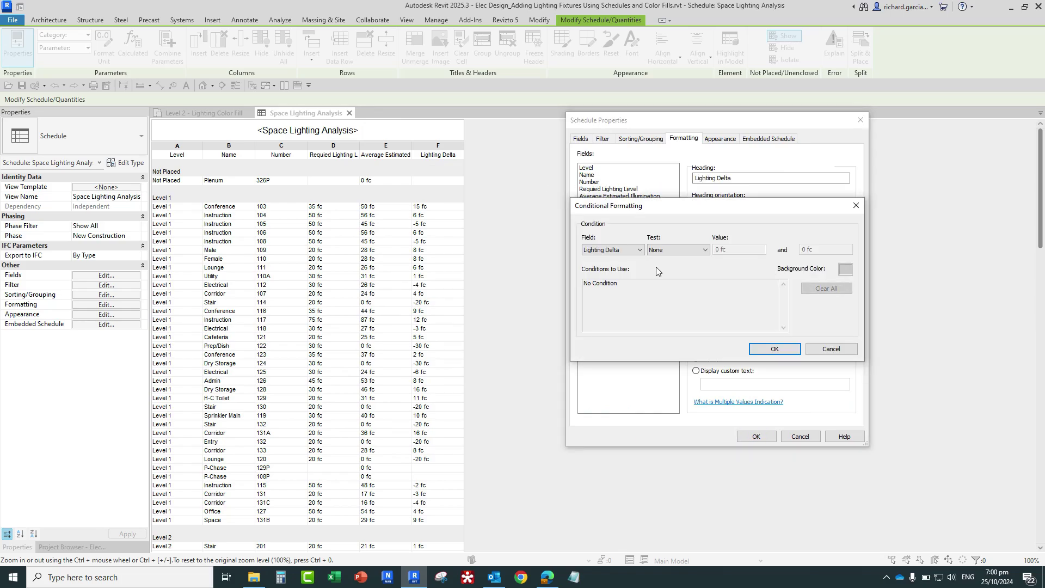
# - Define the Lighting Delta condition as Not Between -5 fc and 5 fc
pyautogui.click(675, 252)
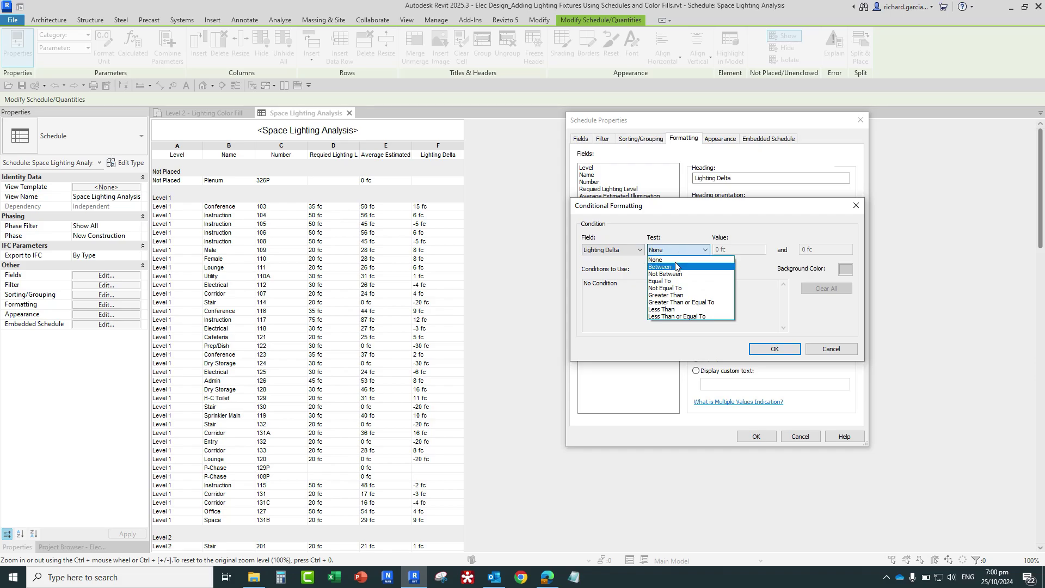
pyautogui.click(671, 274)
pyautogui.press('Tab')
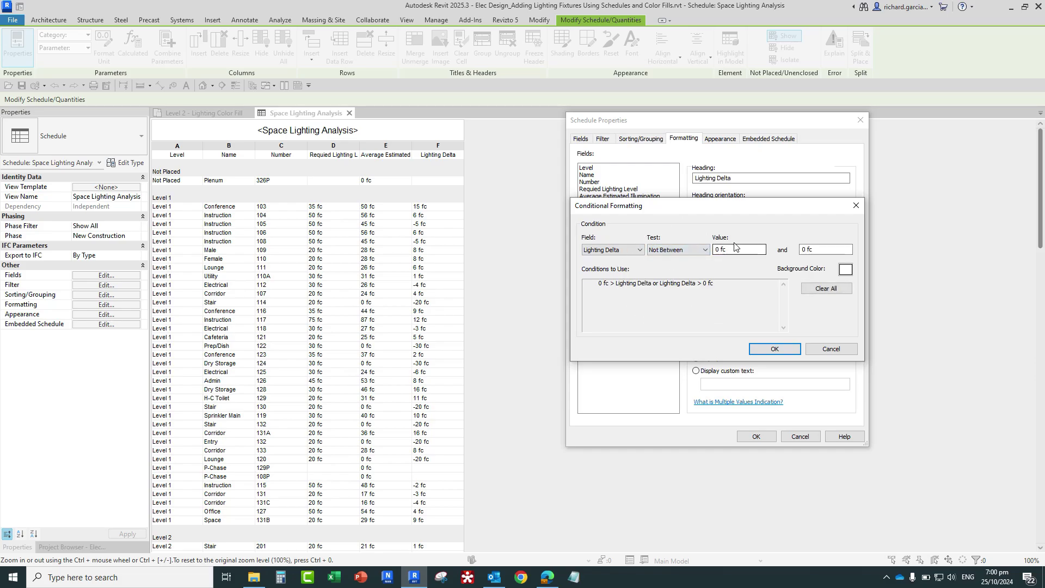
pyautogui.write('-5')
pyautogui.press('Tab')
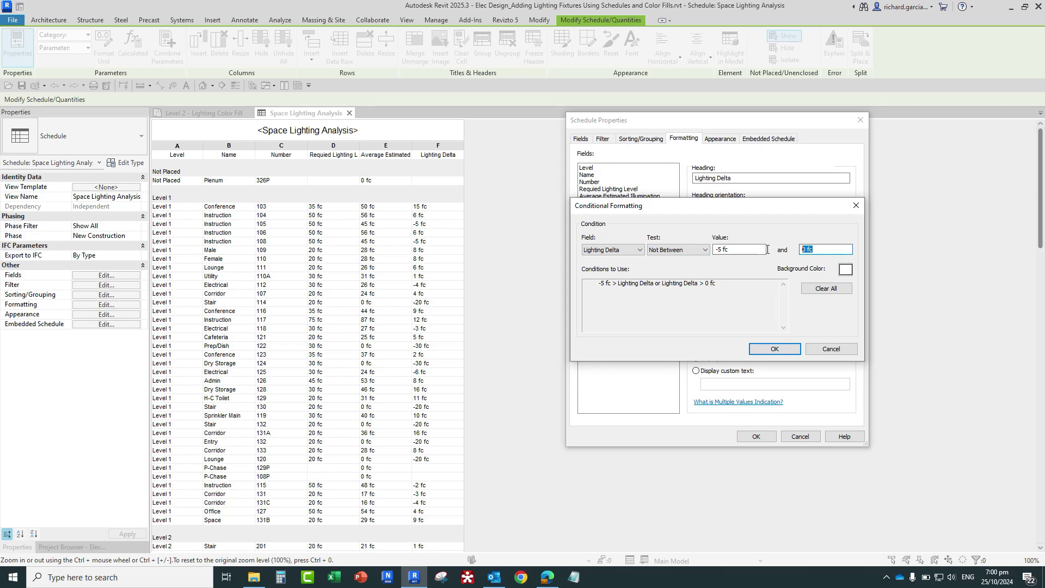
pyautogui.write('5')
pyautogui.click(745, 249)
# - Give the Lighting Delta condition a red background color and apply the formatting to the schedule
pyautogui.click(846, 270)
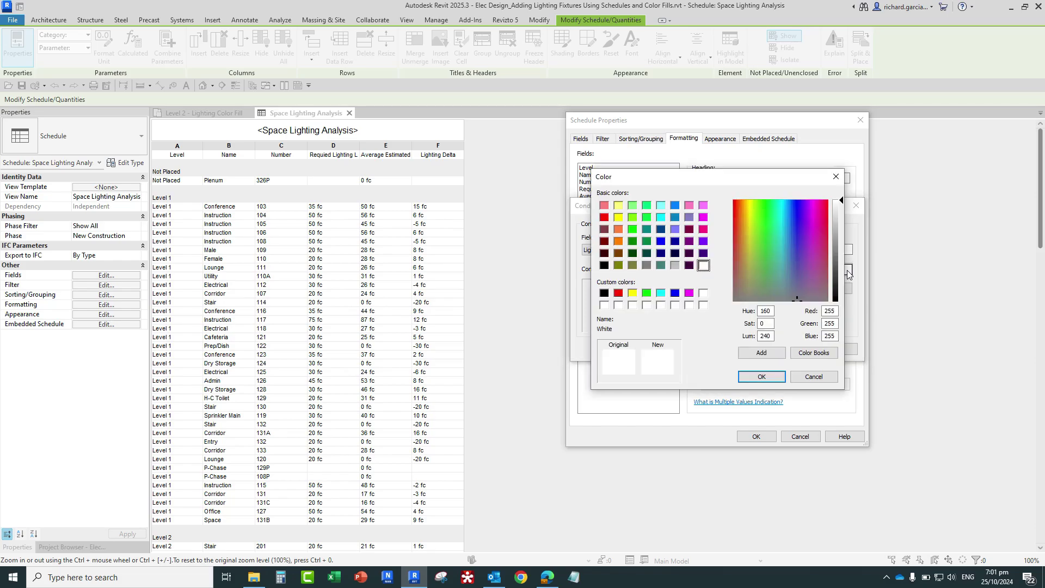
pyautogui.click(618, 293)
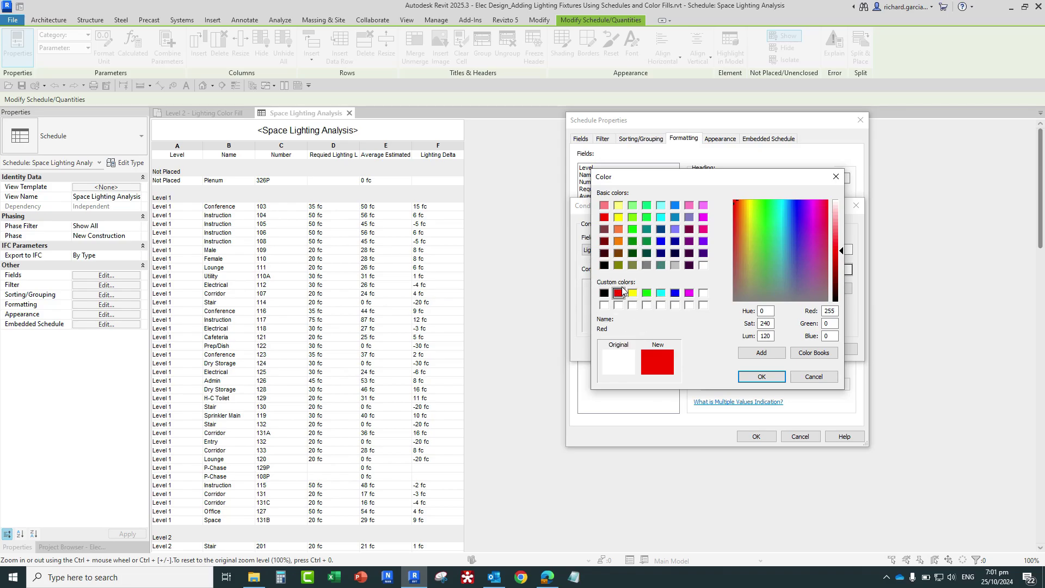
pyautogui.click(762, 378)
pyautogui.click(762, 378)
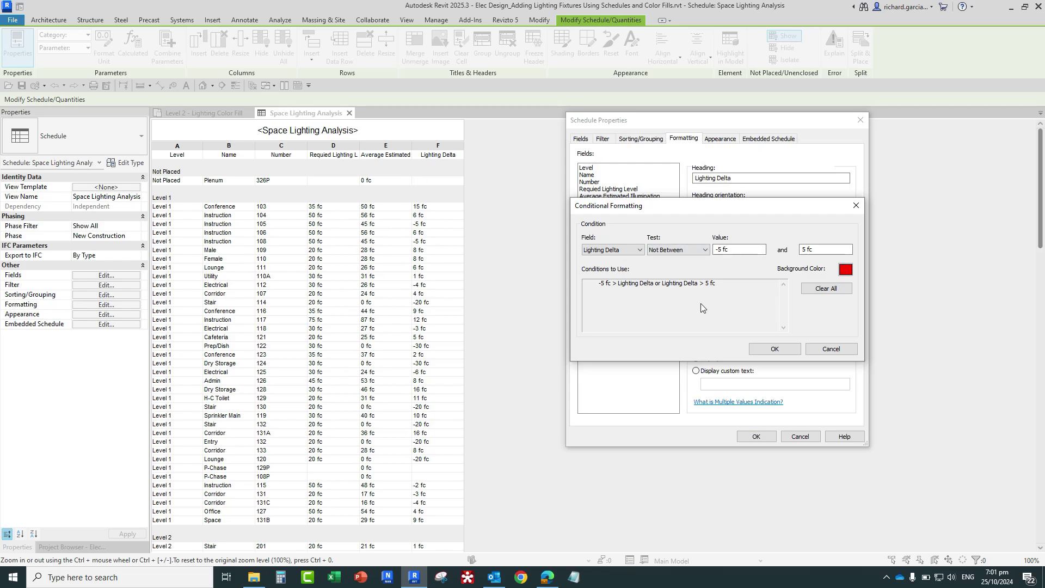
pyautogui.click(774, 350)
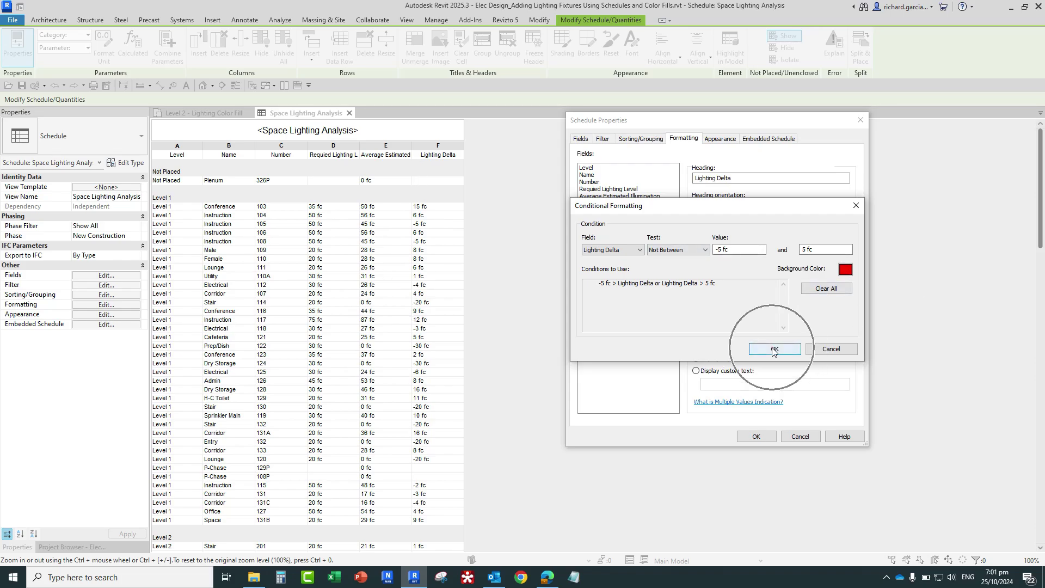
pyautogui.click(754, 437)
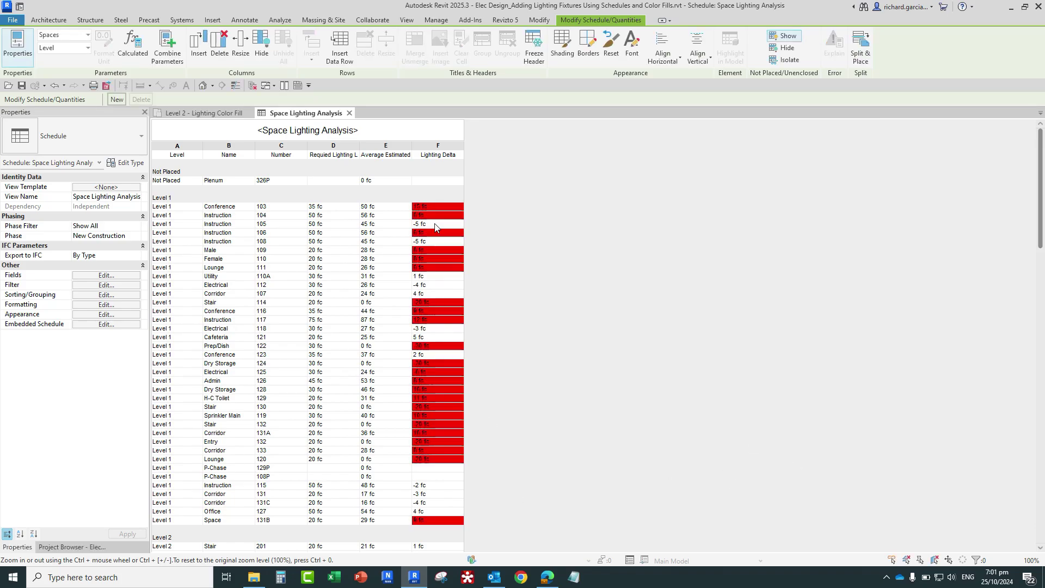
# - Examine the Lighting Delta column of the schedule for the Level 1 and Level 2 spaces
pyautogui.scroll(-16, 435, 227)
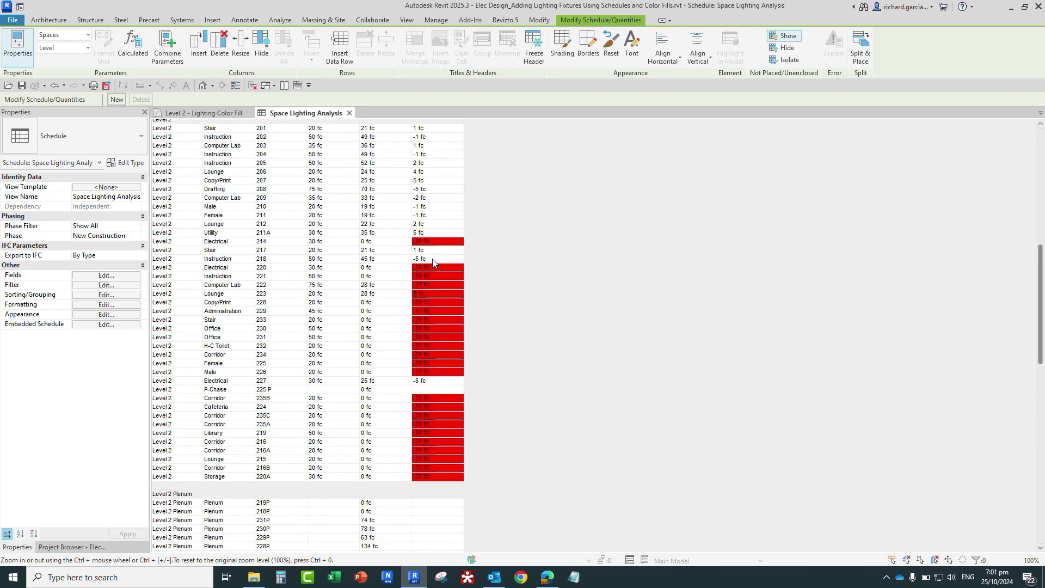
pyautogui.scroll(-5, 433, 263)
pyautogui.scroll(12, 433, 263)
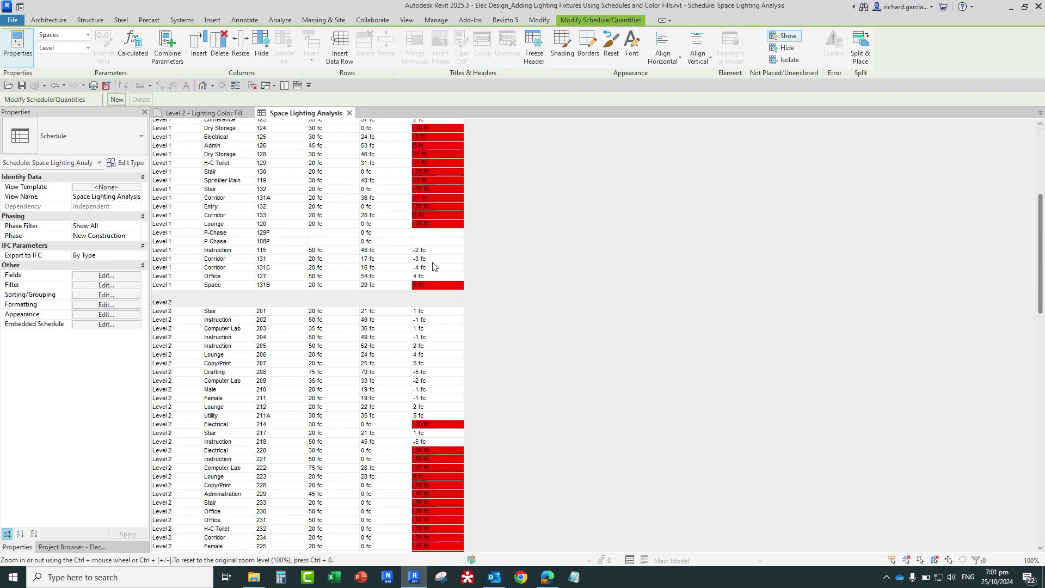
pyautogui.scroll(-3, 435, 256)
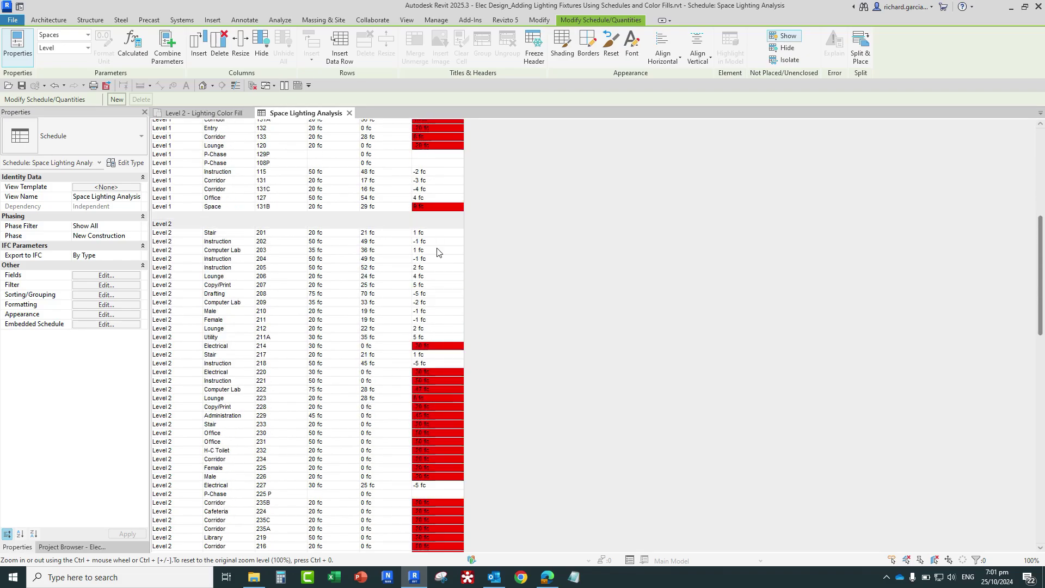
pyautogui.scroll(-6, 436, 252)
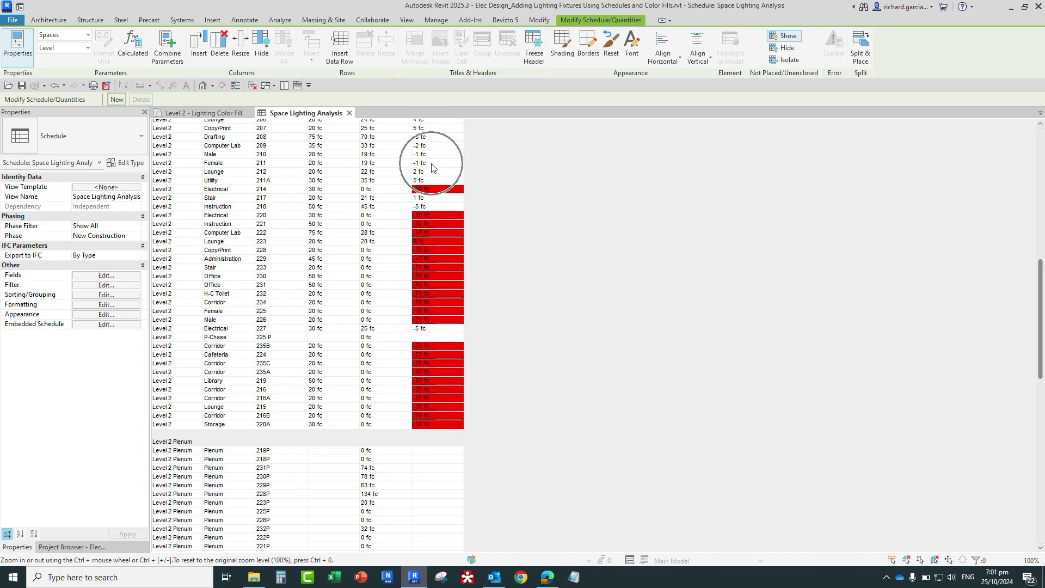
# - Open the Level 2 - Lighting Ceiling plan from the Lighting - Design ceiling plans, showing the area around Library 219
pyautogui.click(66, 548)
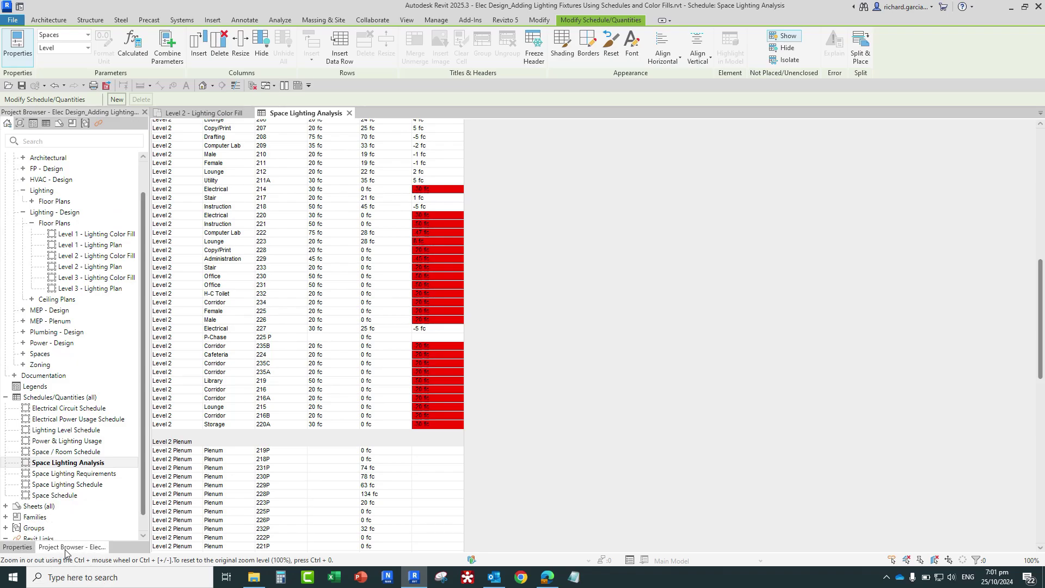
pyautogui.click(32, 300)
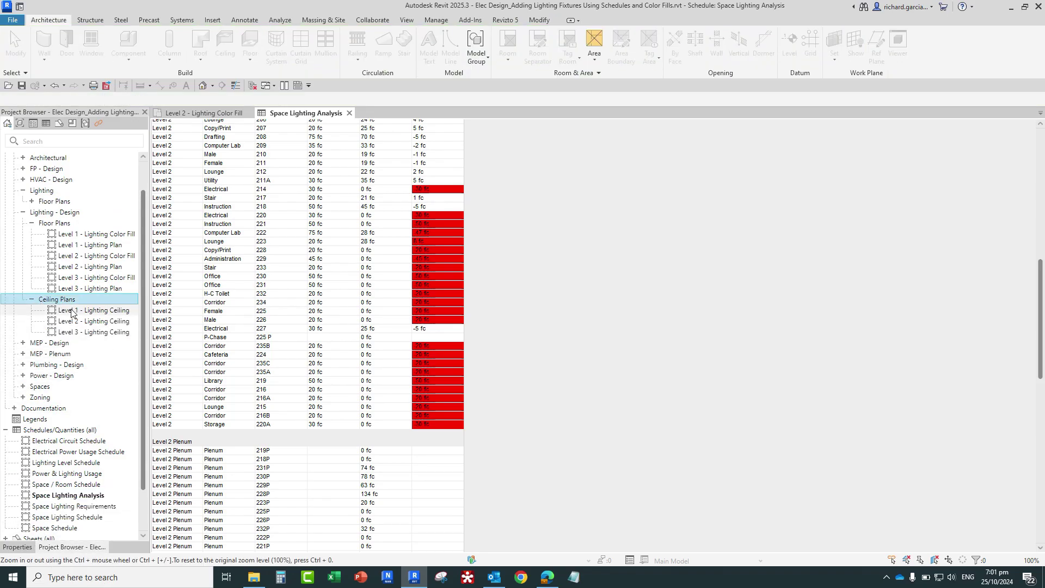
pyautogui.click(106, 322)
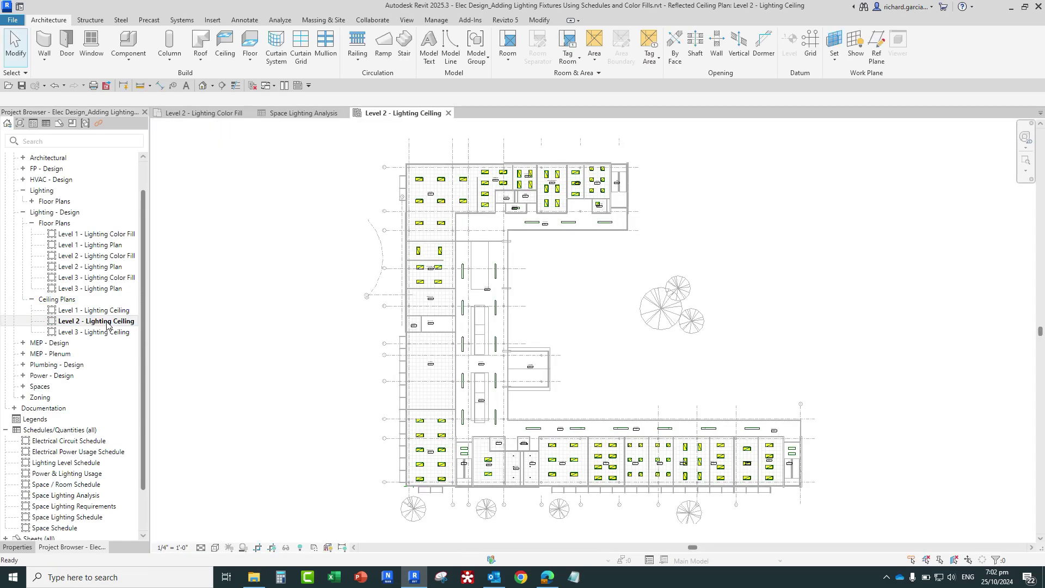
pyautogui.scroll(5, 420, 387)
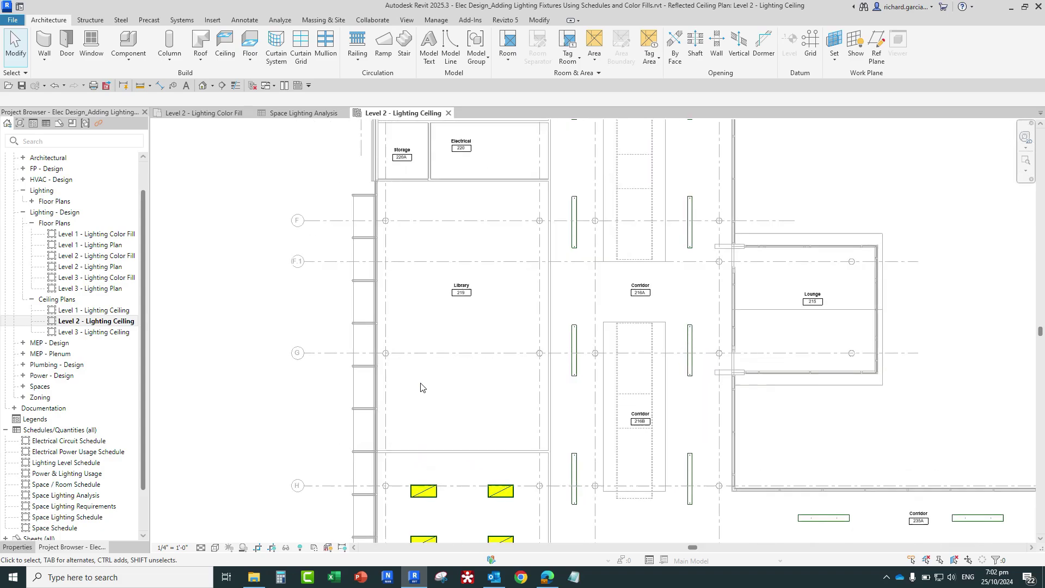
pyautogui.scroll(2, 421, 387)
pyautogui.scroll(-1, 509, 216)
pyautogui.moveTo(510, 217); pyautogui.dragTo(515, 291, button='middle')
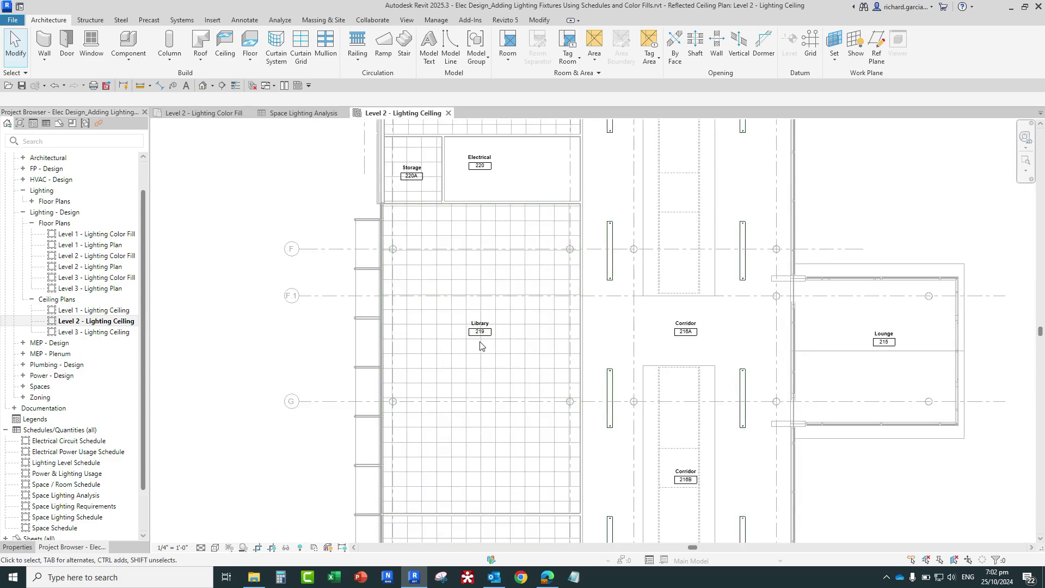
pyautogui.scroll(-1, 481, 337)
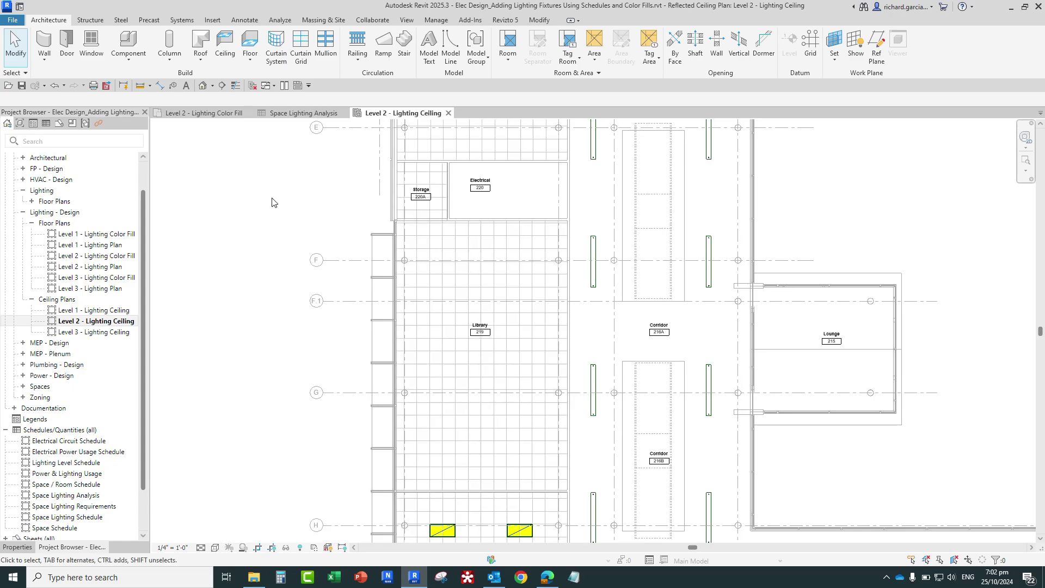
# - Tile the Level 2 ceiling plan, the Level 2 color fill plan and the Space Lighting Analysis schedule together
pyautogui.click(283, 86)
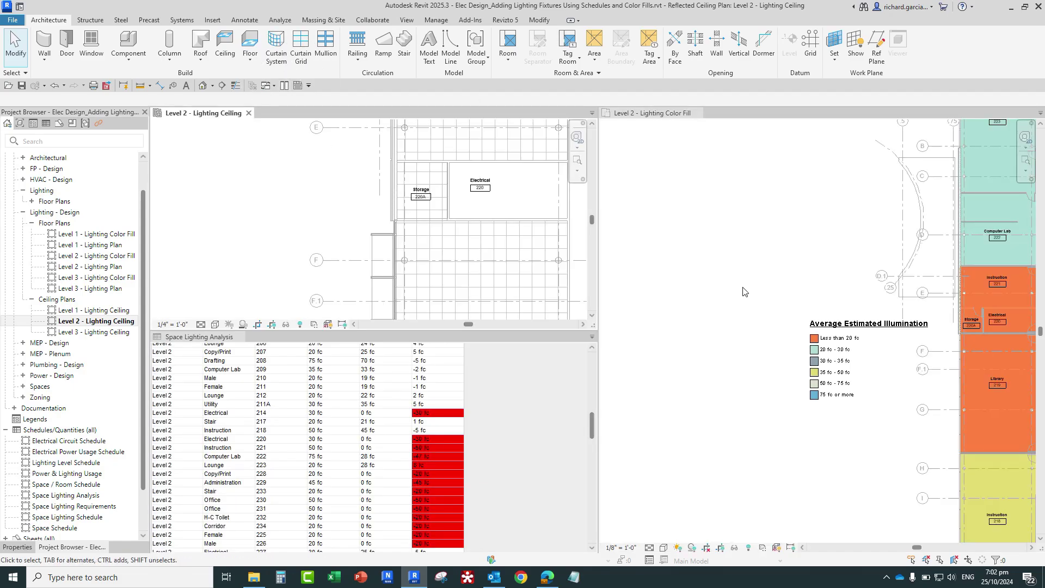
pyautogui.scroll(-2, 743, 291)
pyautogui.scroll(-2, 220, 236)
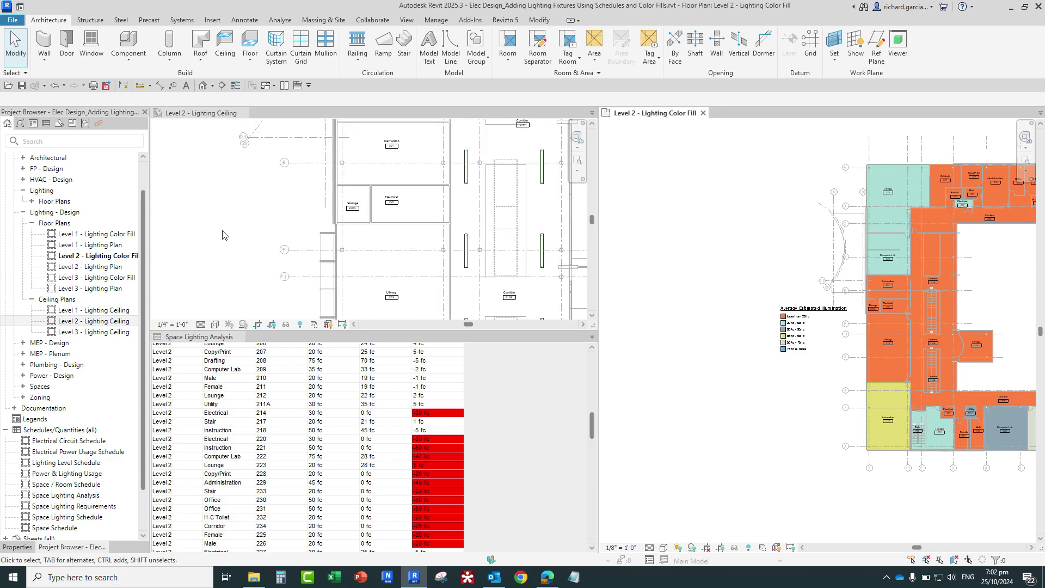
pyautogui.click(357, 243)
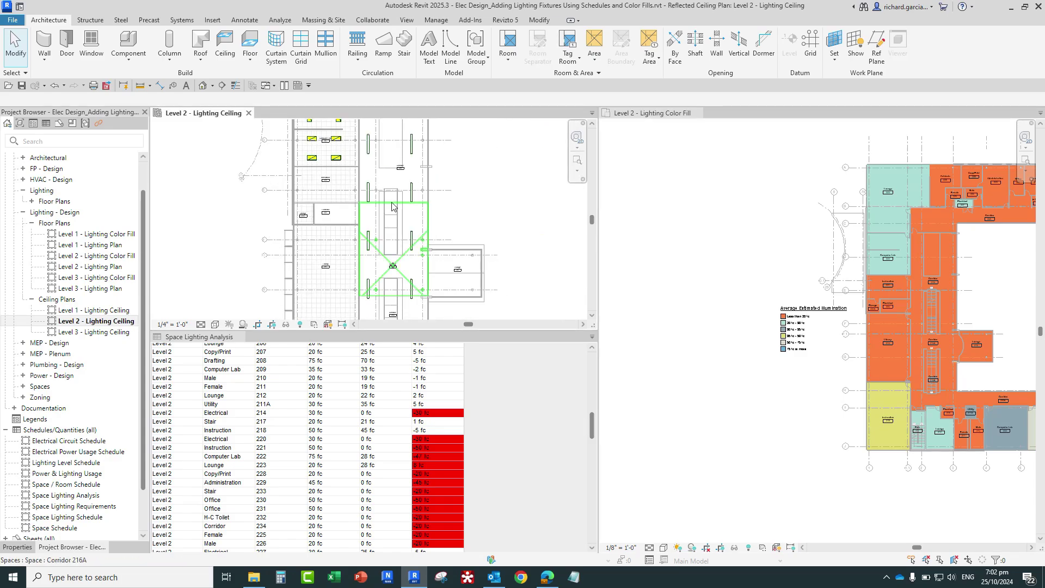
pyautogui.moveTo(330, 261); pyautogui.dragTo(344, 219, button='middle')
pyautogui.scroll(1, 340, 222)
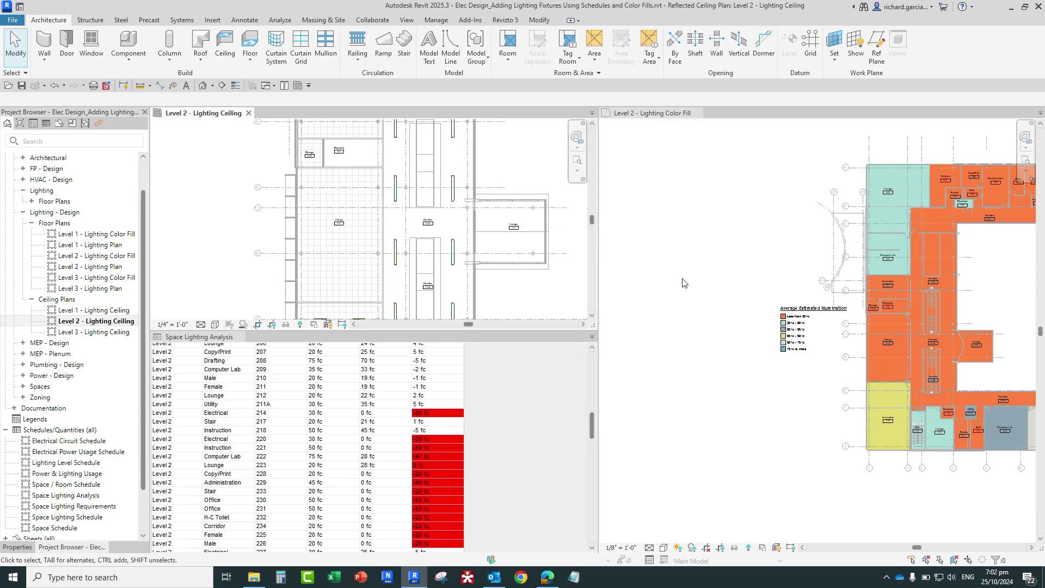
pyautogui.moveTo(398, 260); pyautogui.dragTo(415, 254, button='middle')
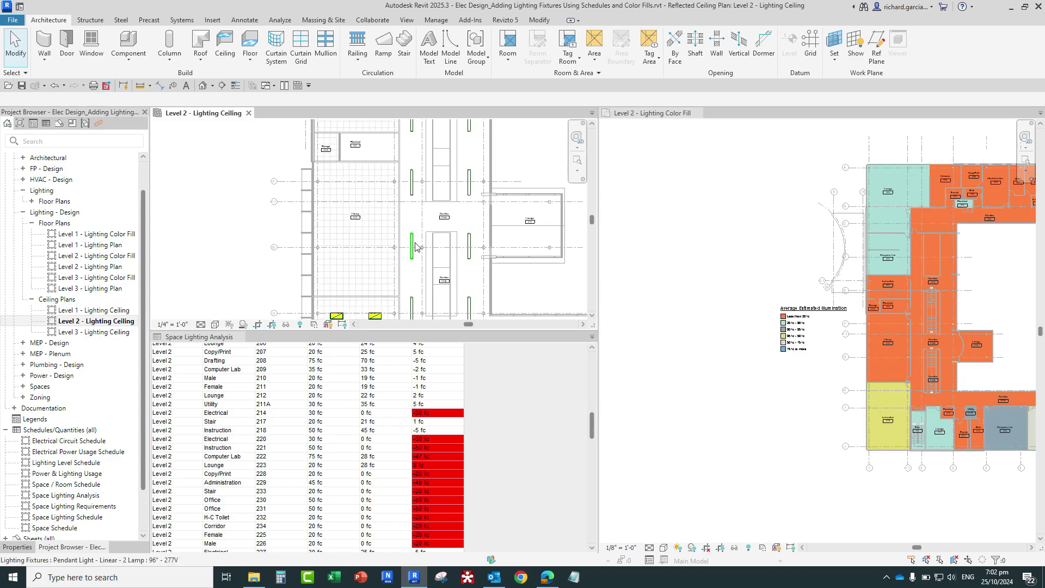
# - Rearrange the tiled views so the Level 2 - Lighting Ceiling plan occupies the largest pane
pyautogui.click(674, 271)
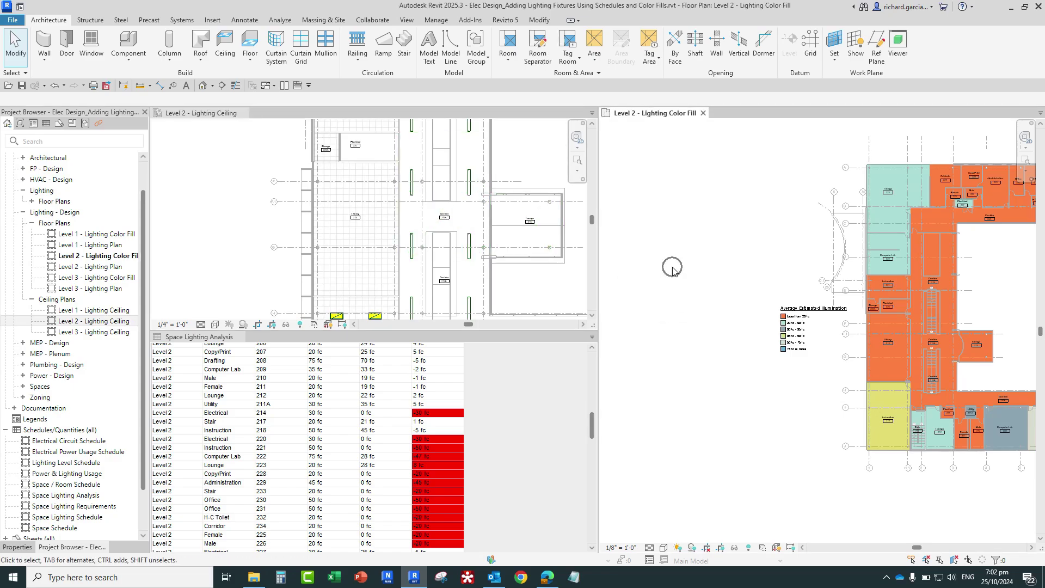
pyautogui.click(287, 86)
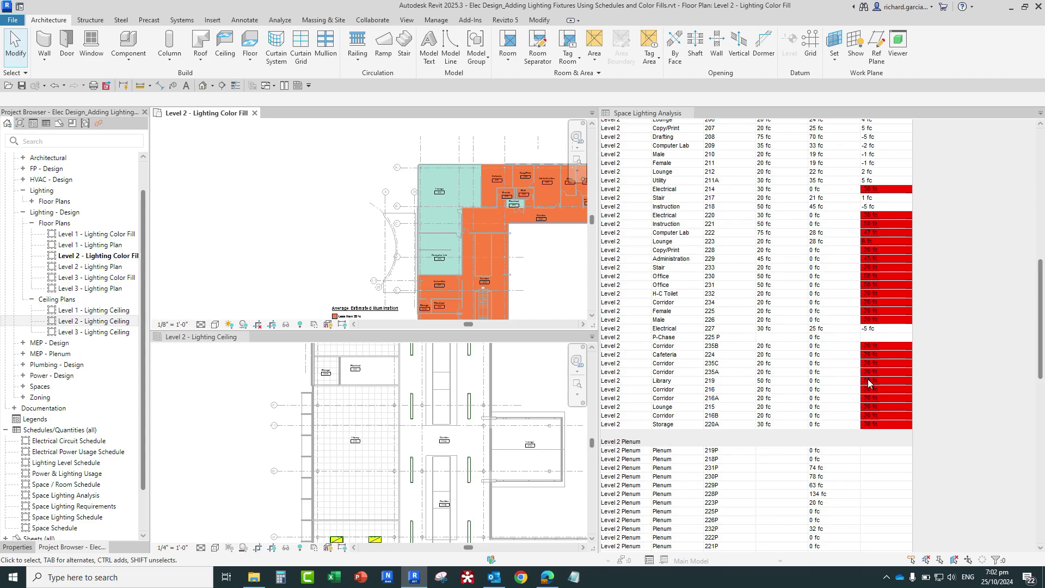
pyautogui.click(227, 371)
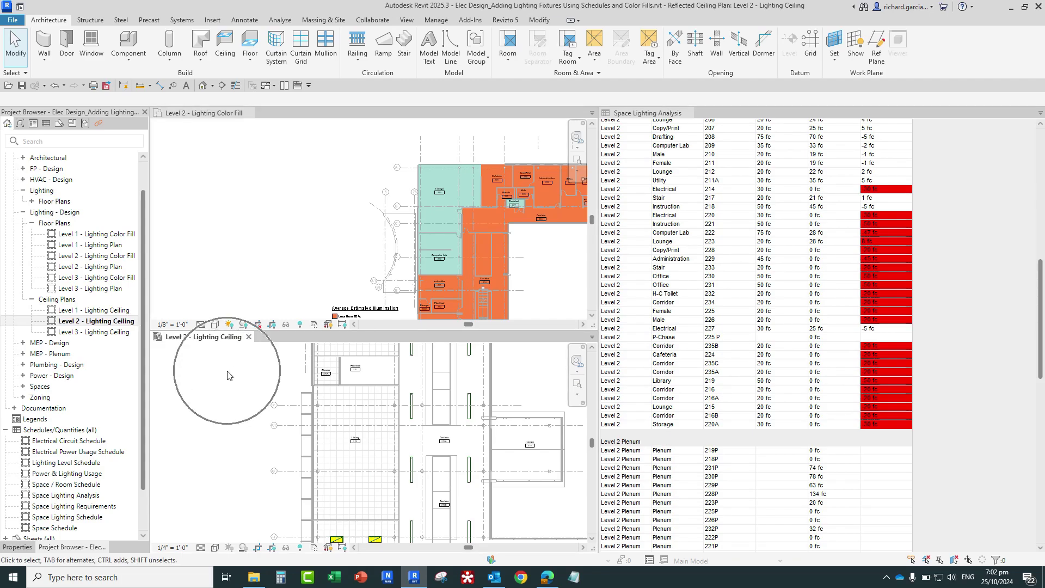
pyautogui.click(283, 87)
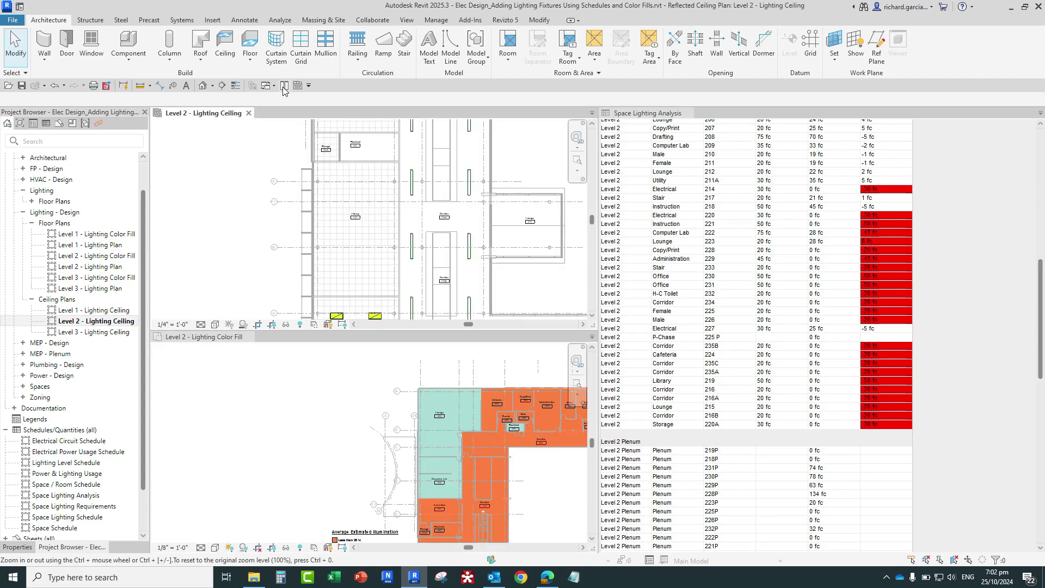
pyautogui.click(979, 212)
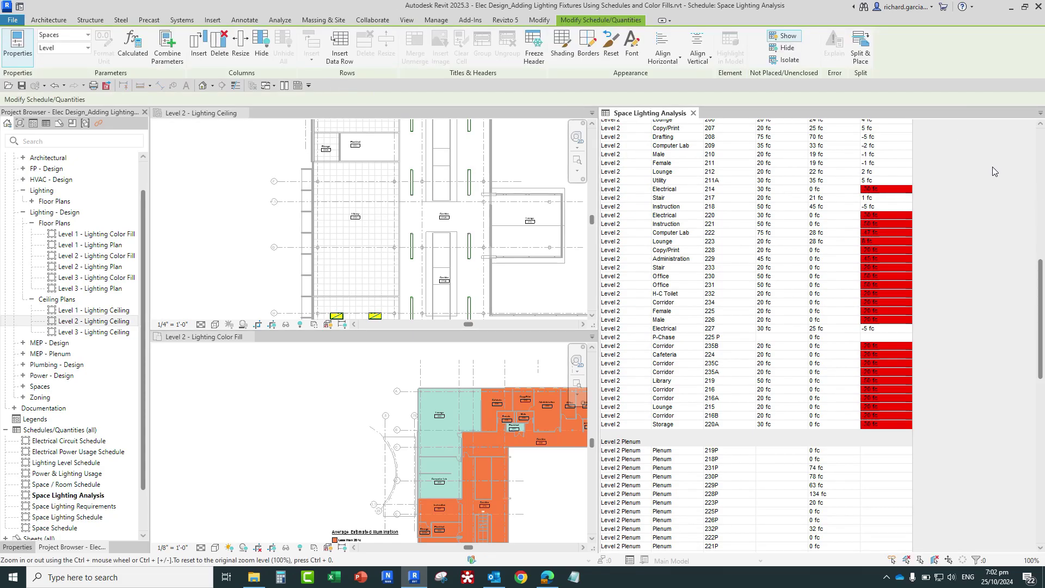
pyautogui.click(282, 85)
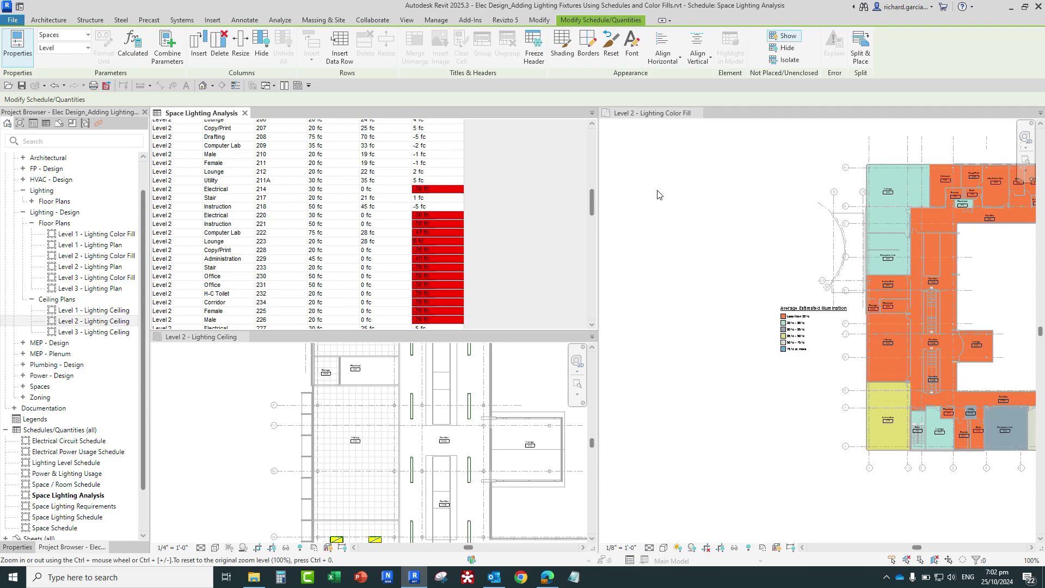
pyautogui.click(653, 215)
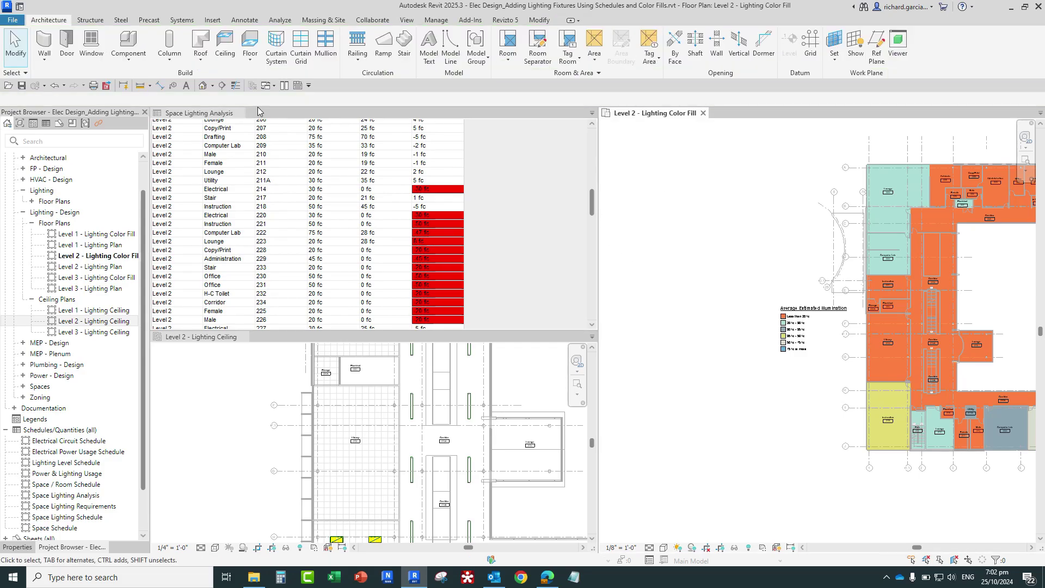
pyautogui.click(284, 86)
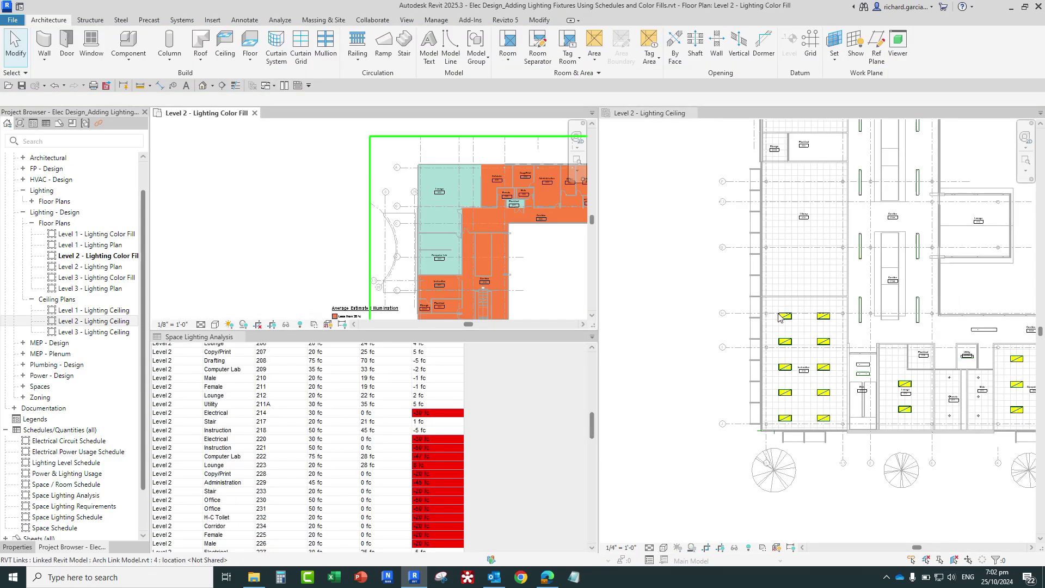
# - Examine Library 219 in both the Level 2 ceiling plan and the color fill plan, alongside the Average Estimated Illumination legend
pyautogui.click(773, 322)
pyautogui.scroll(-2, 696, 343)
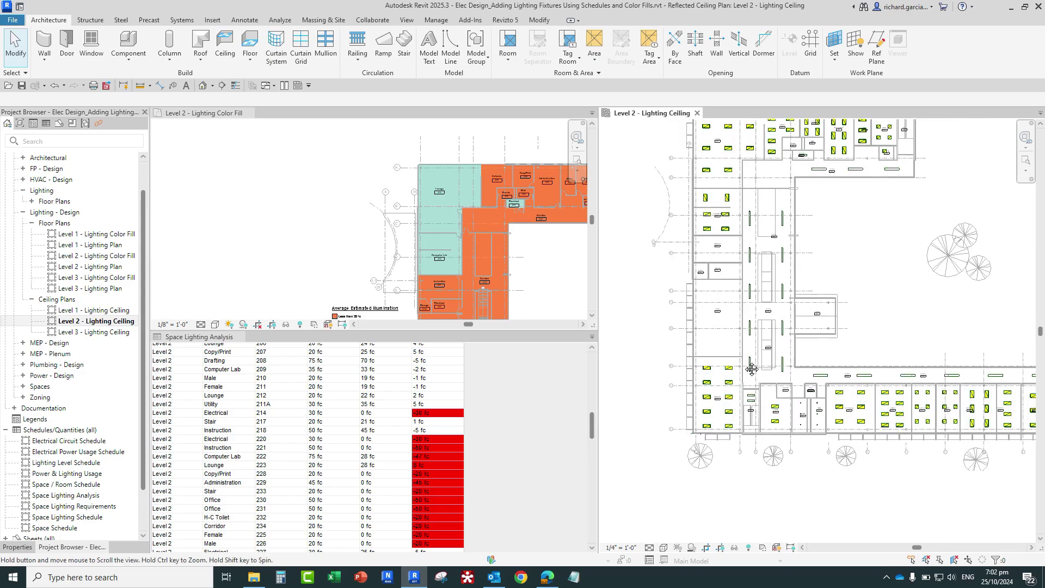
pyautogui.scroll(2, 721, 346)
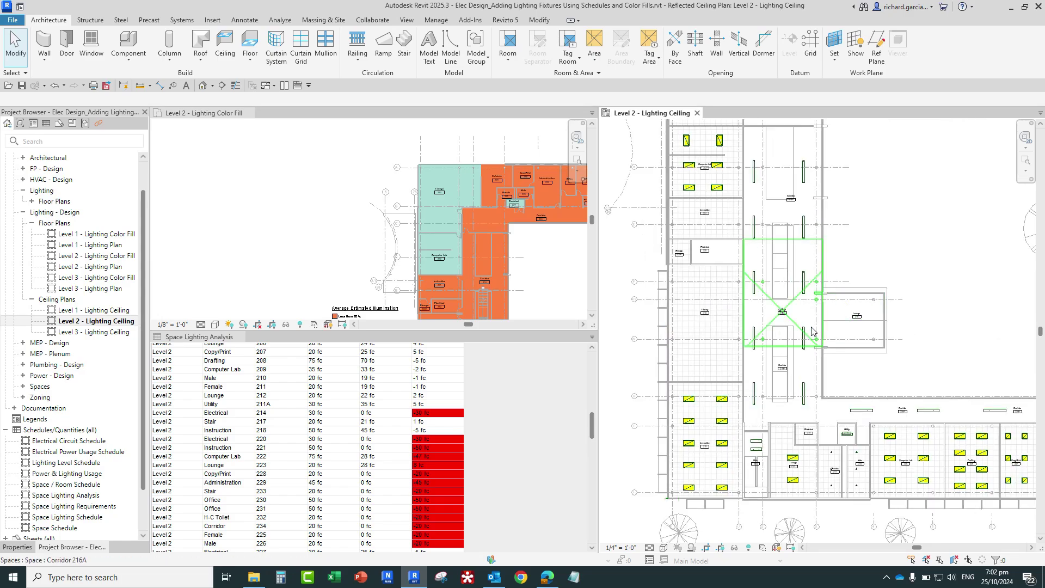
pyautogui.scroll(-3, 342, 274)
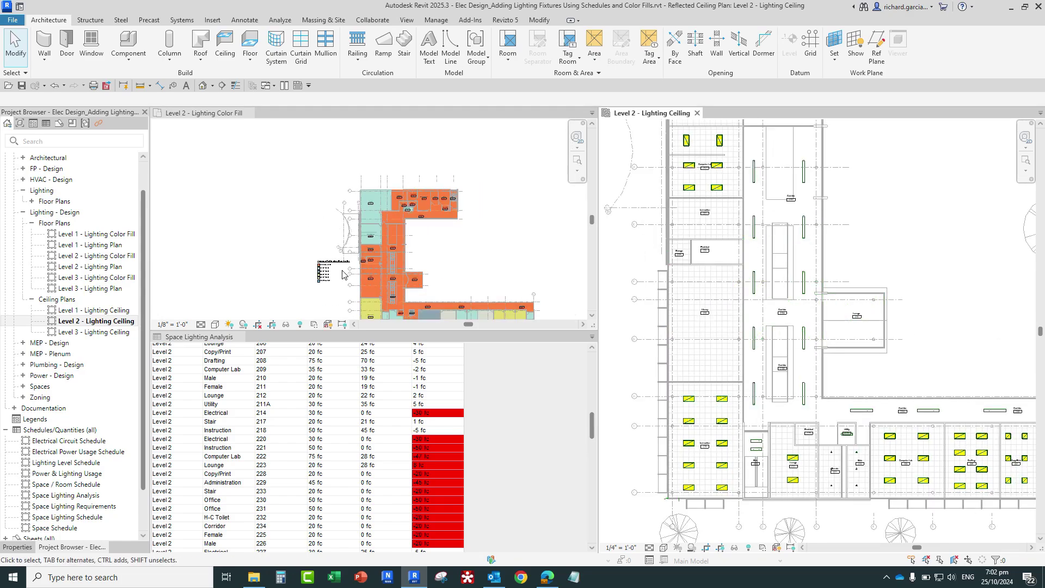
pyautogui.scroll(4, 368, 277)
pyautogui.moveTo(351, 283); pyautogui.dragTo(403, 188, button='middle')
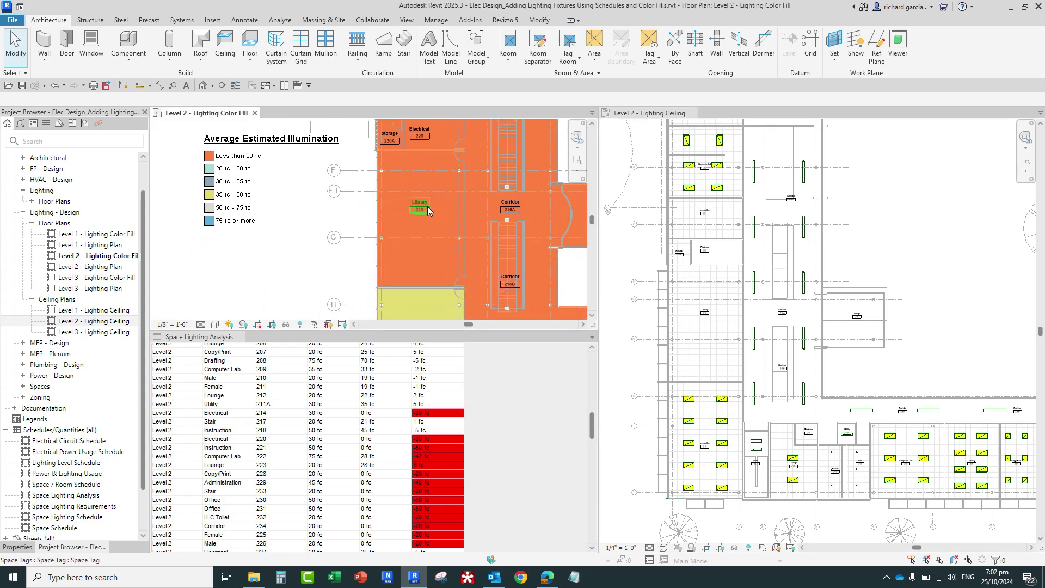
pyautogui.scroll(5, 707, 327)
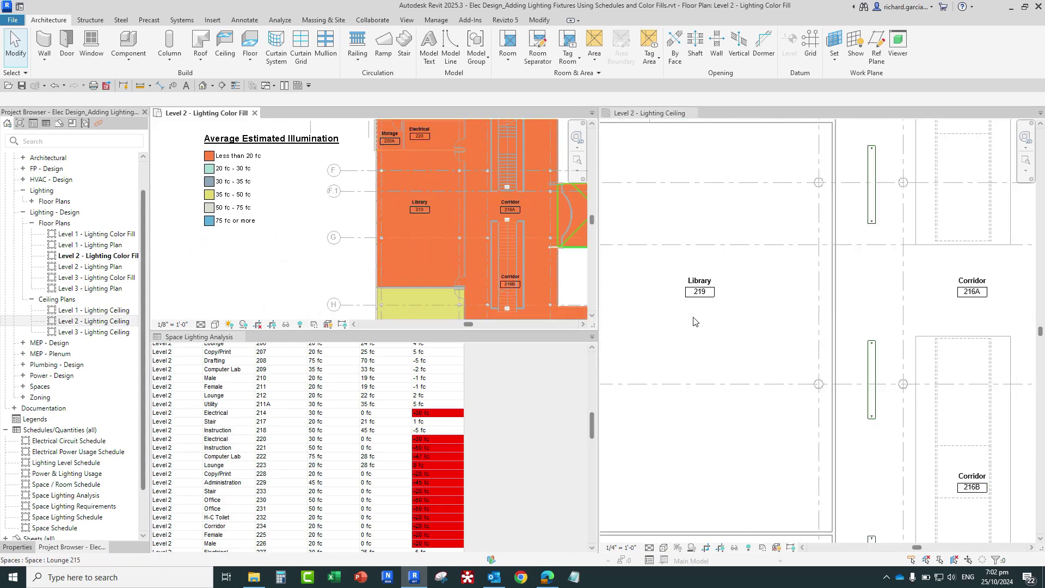
pyautogui.click(709, 325)
pyautogui.scroll(-1, 773, 322)
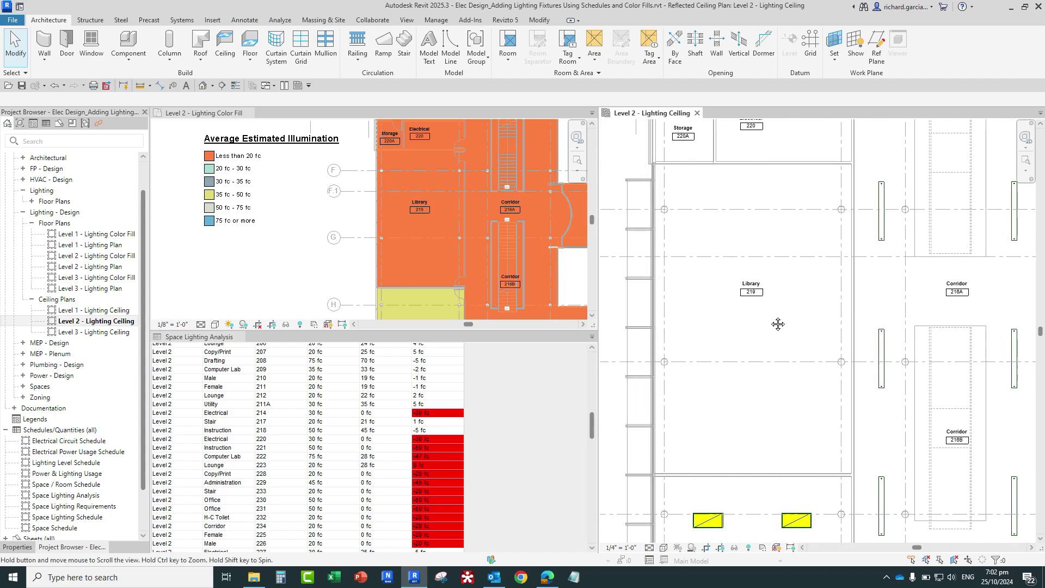
# - Select the Library 219 row in the Space Lighting Analysis schedule to highlight that space in both plans
pyautogui.scroll(-7, 190, 490)
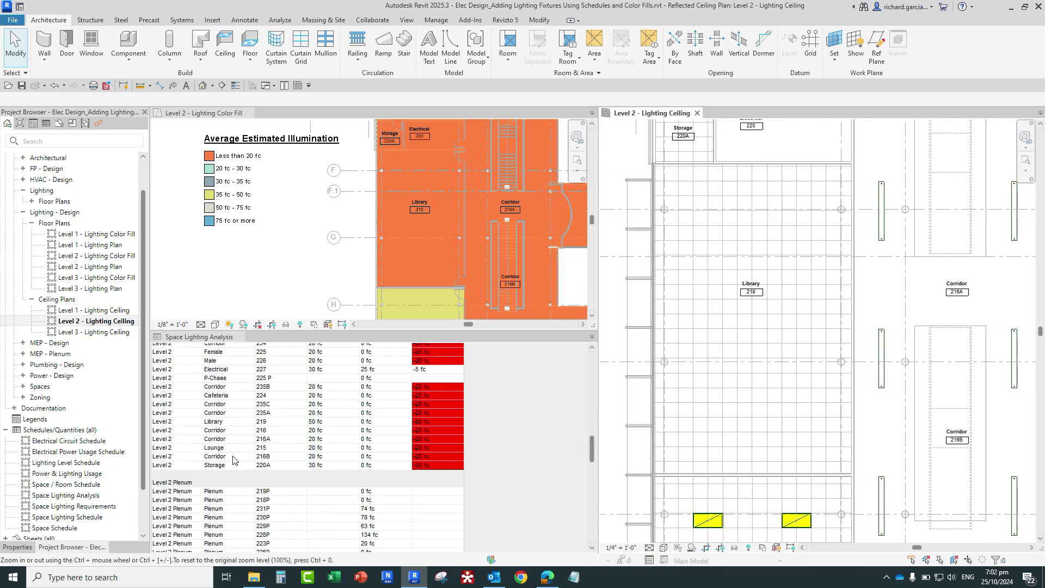
pyautogui.click(172, 422)
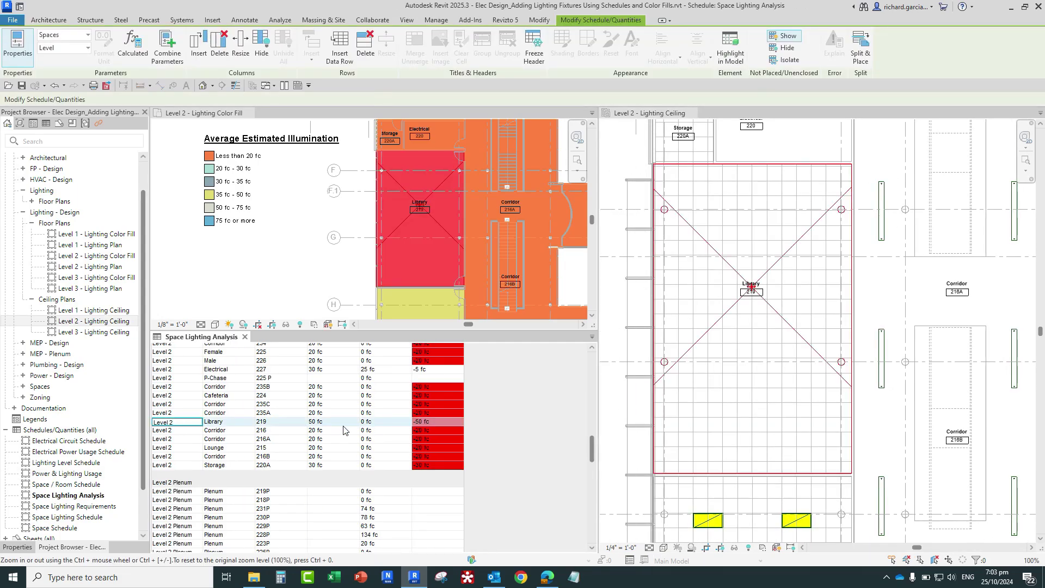
pyautogui.click(306, 257)
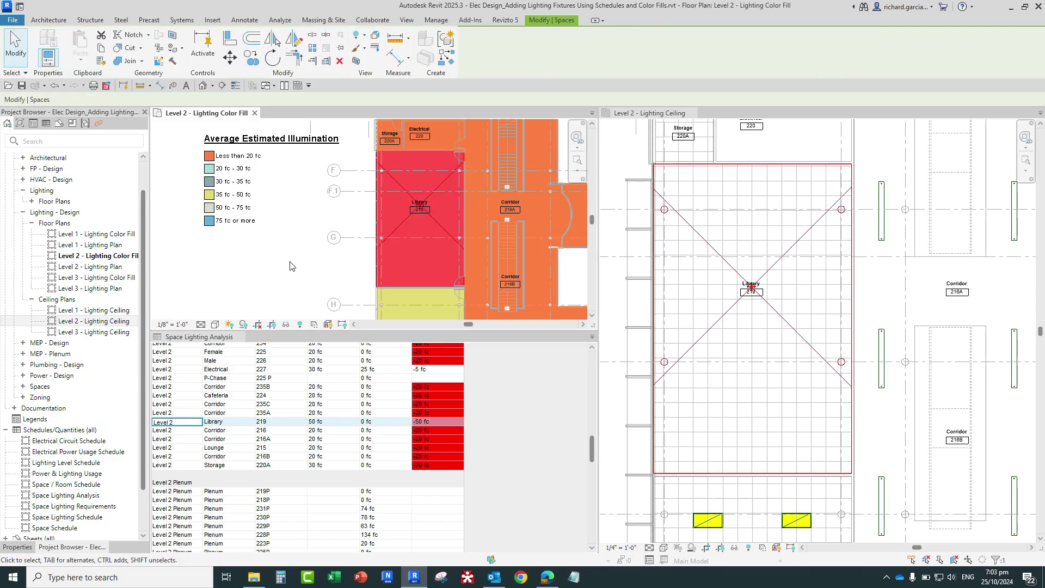
pyautogui.click(161, 413)
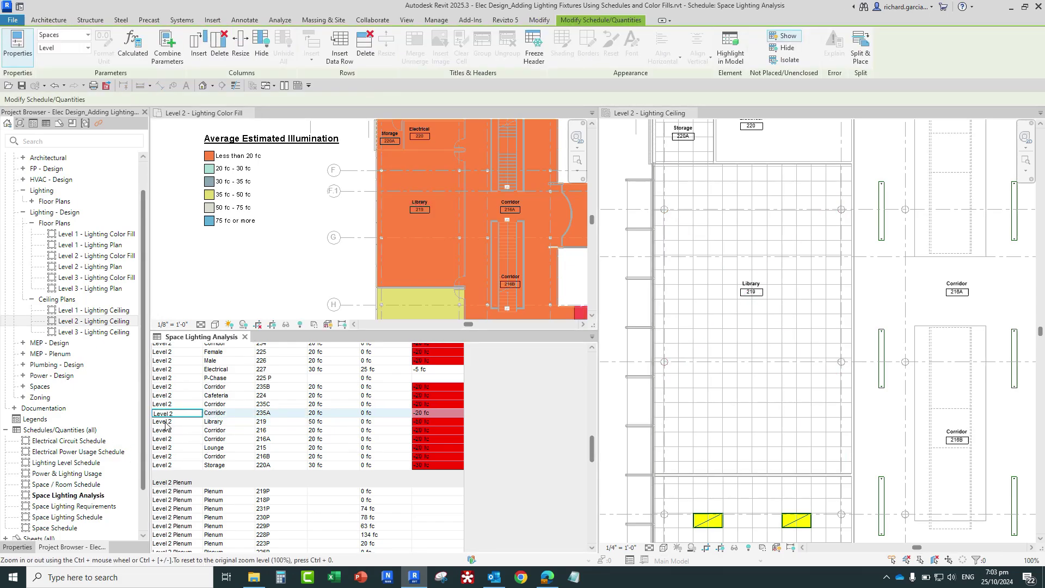
pyautogui.click(168, 423)
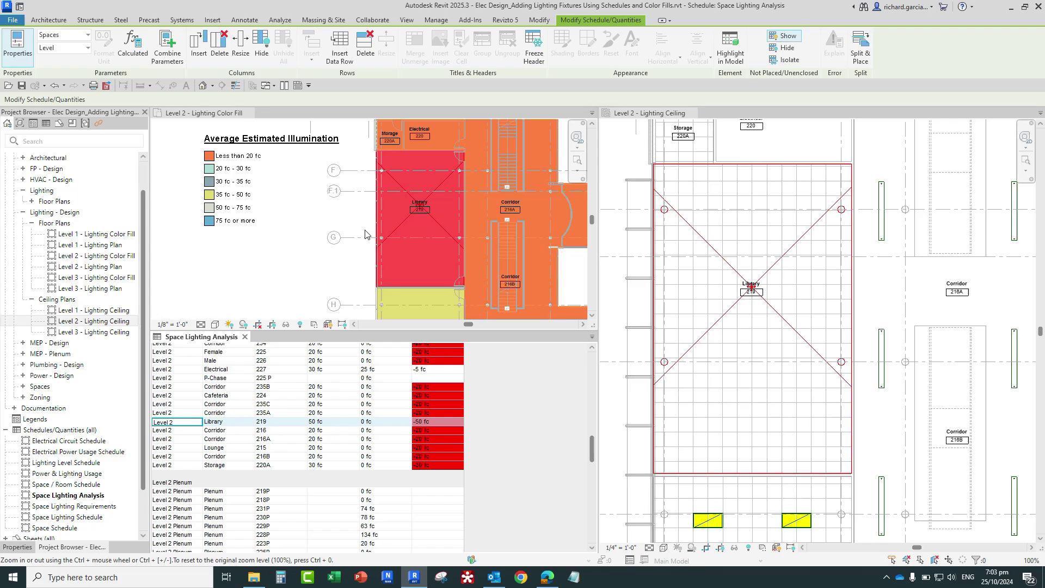
pyautogui.click(287, 274)
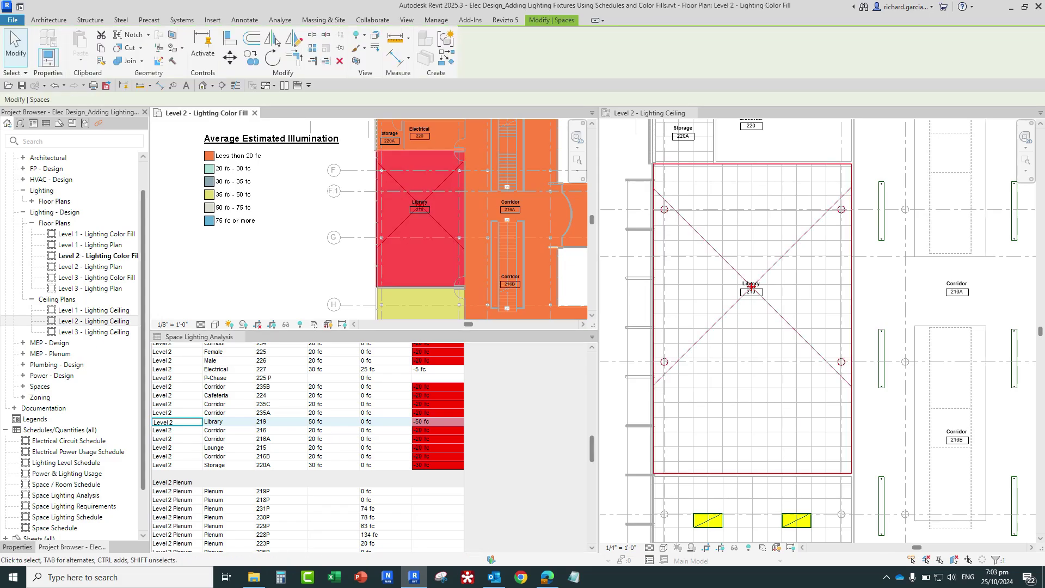
# - Make the Level 2 - Lighting Ceiling plan the working view and deselect the Library 219 space
pyautogui.click(792, 329)
pyautogui.scroll(-2, 779, 316)
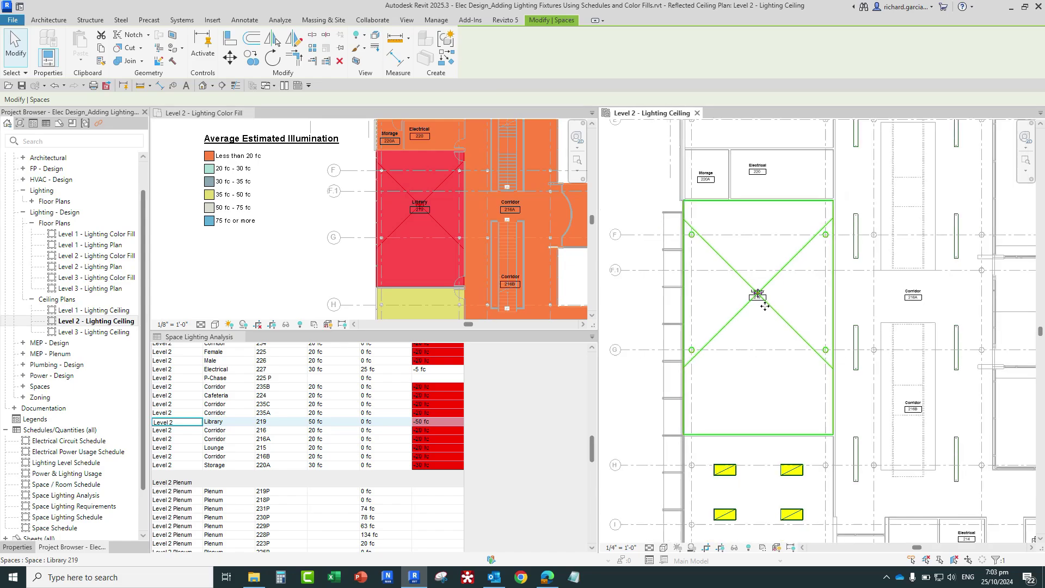
pyautogui.press('Escape')
pyautogui.scroll(2, 762, 330)
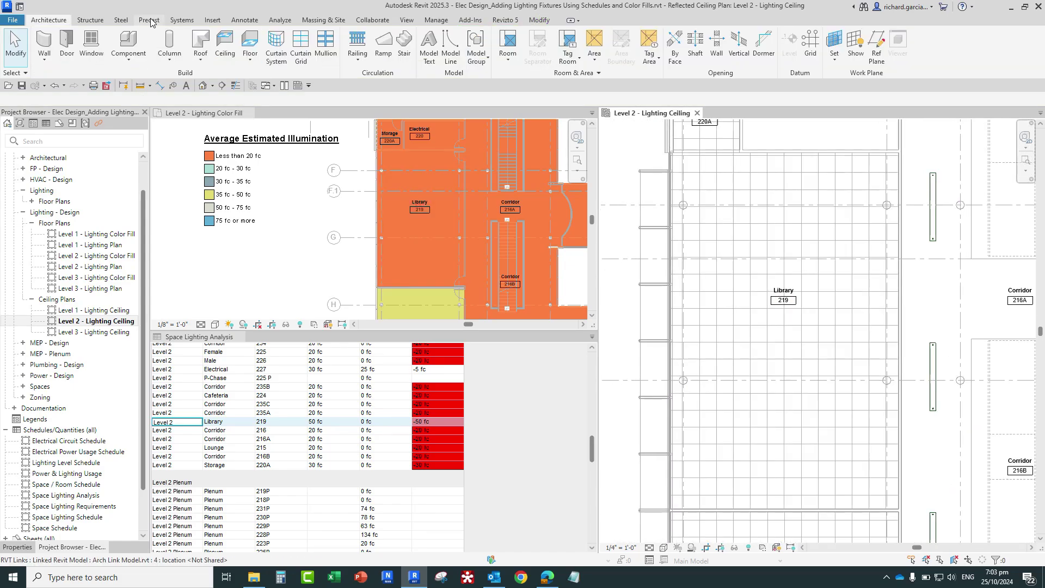
# - Start placing a lighting fixture of type Recessed Parabolic Light 2'x2'(2 Lamp) - 277V
pyautogui.click(177, 20)
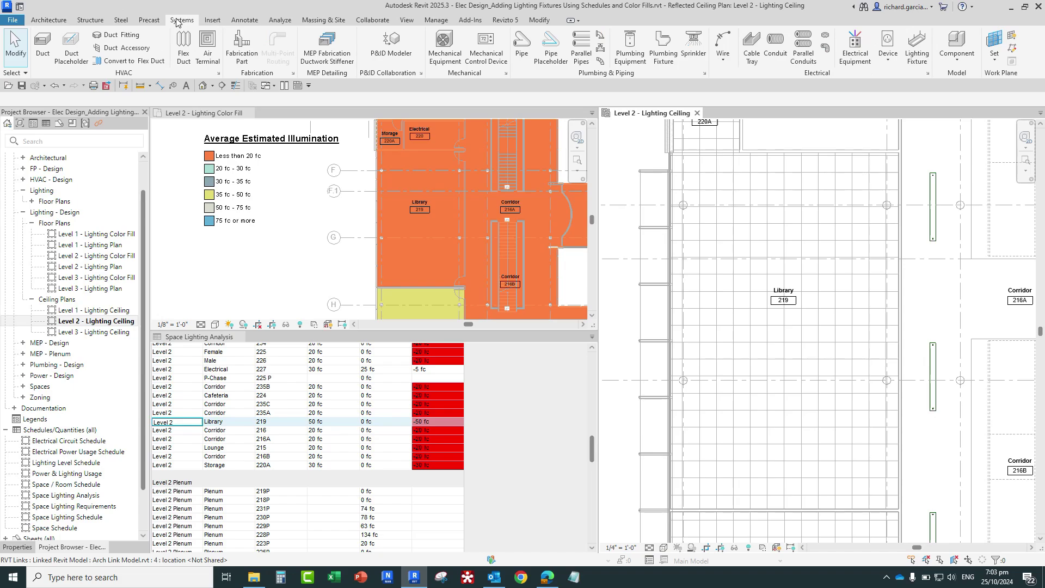
pyautogui.click(917, 59)
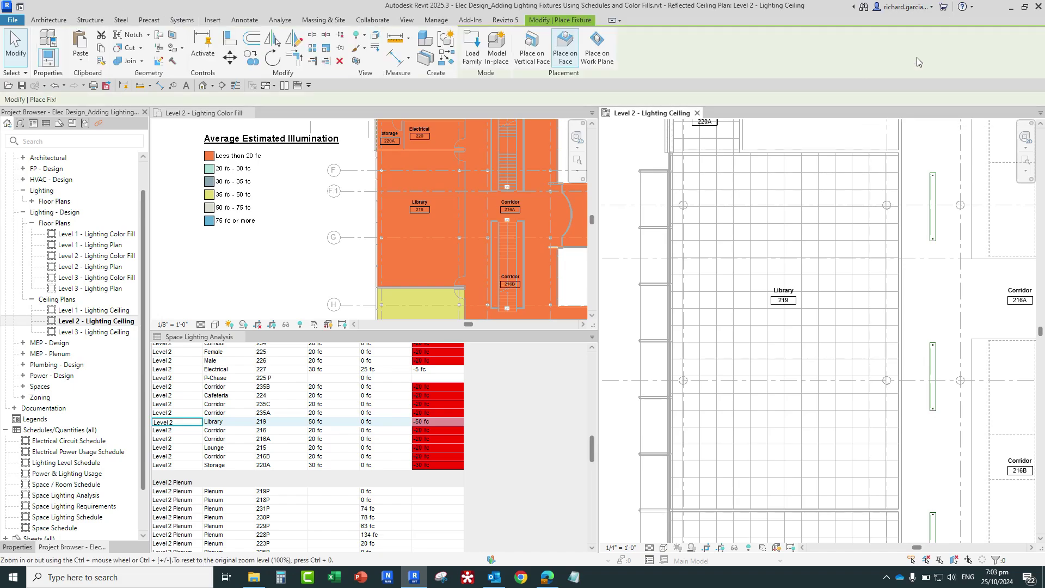
pyautogui.click(18, 547)
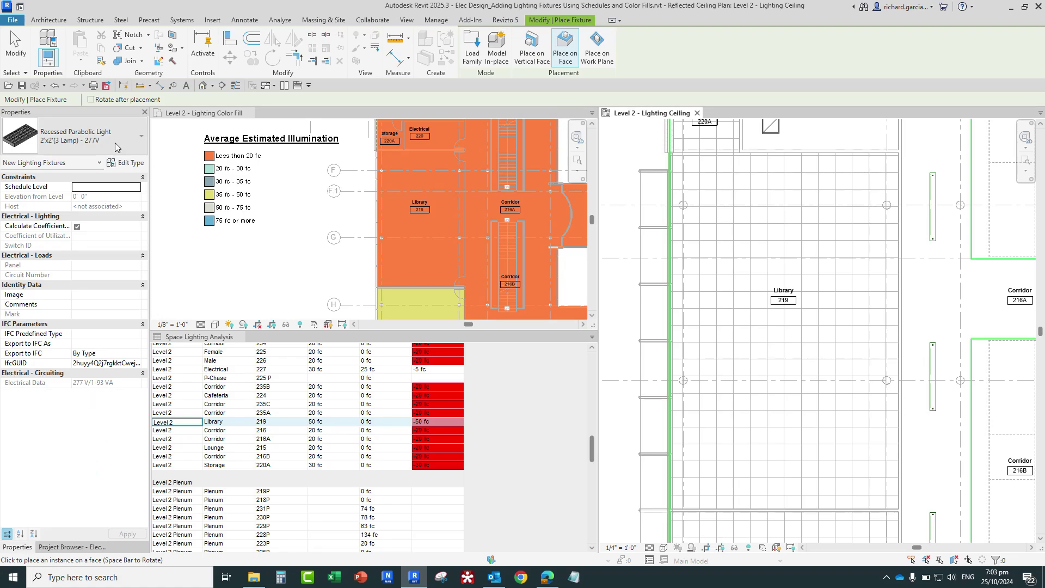
pyautogui.click(104, 146)
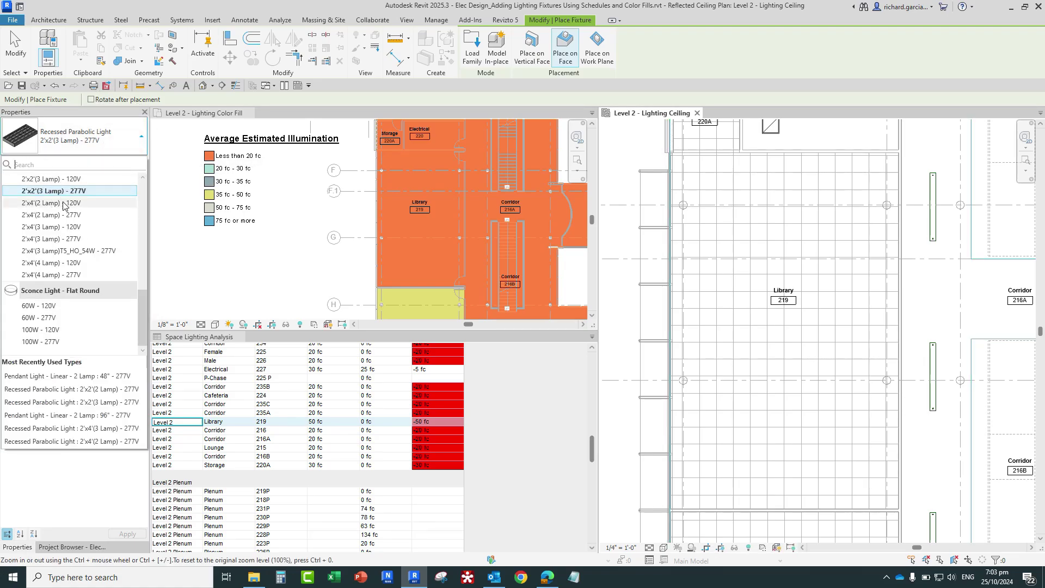
pyautogui.scroll(3, 63, 206)
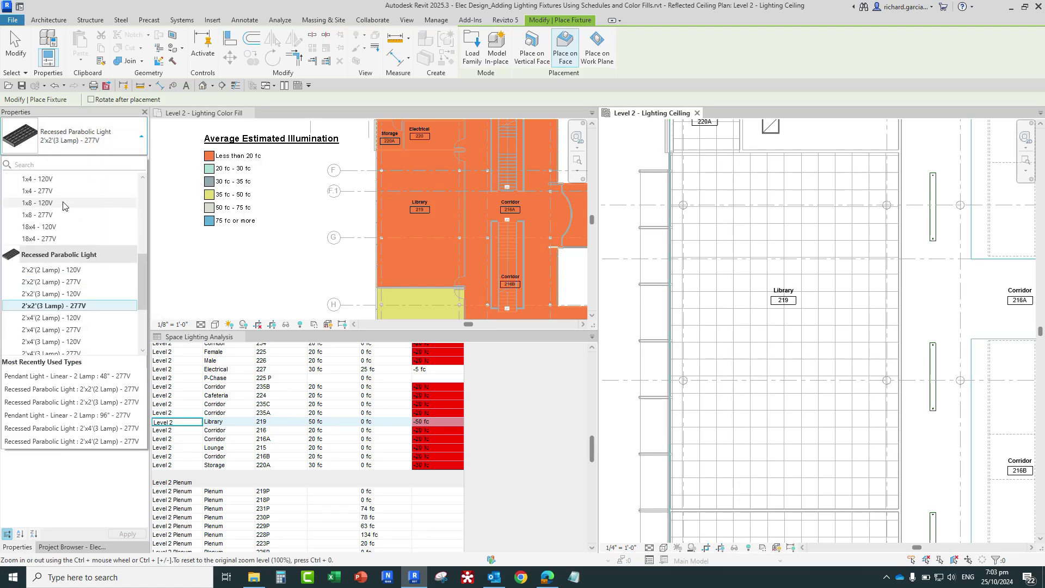
pyautogui.click(37, 282)
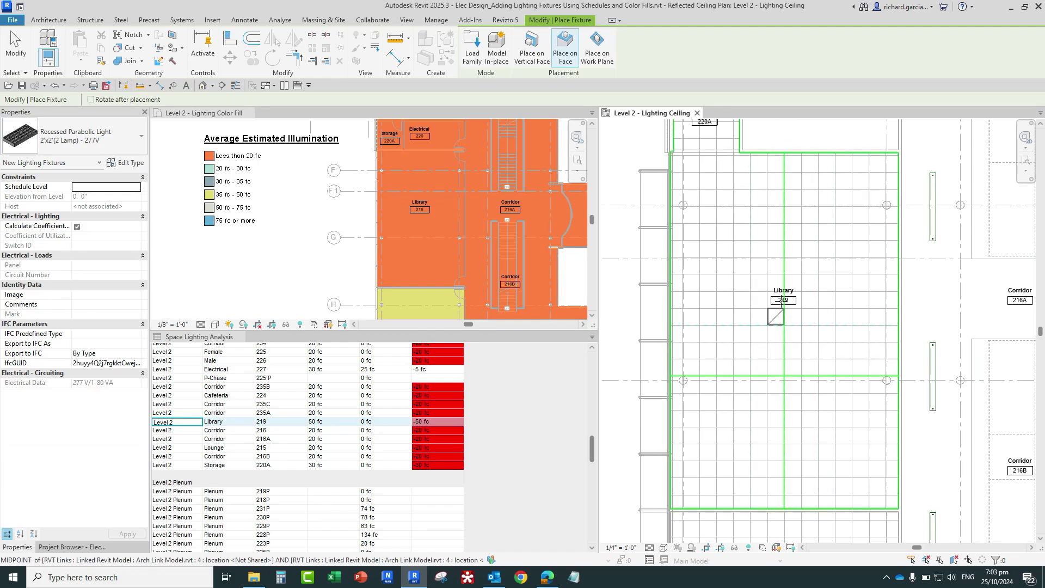
# - Examine Library 219's required lighting level, average estimated illumination and lighting delta in the Space Lighting Analysis schedule
pyautogui.scroll(-1, 742, 278)
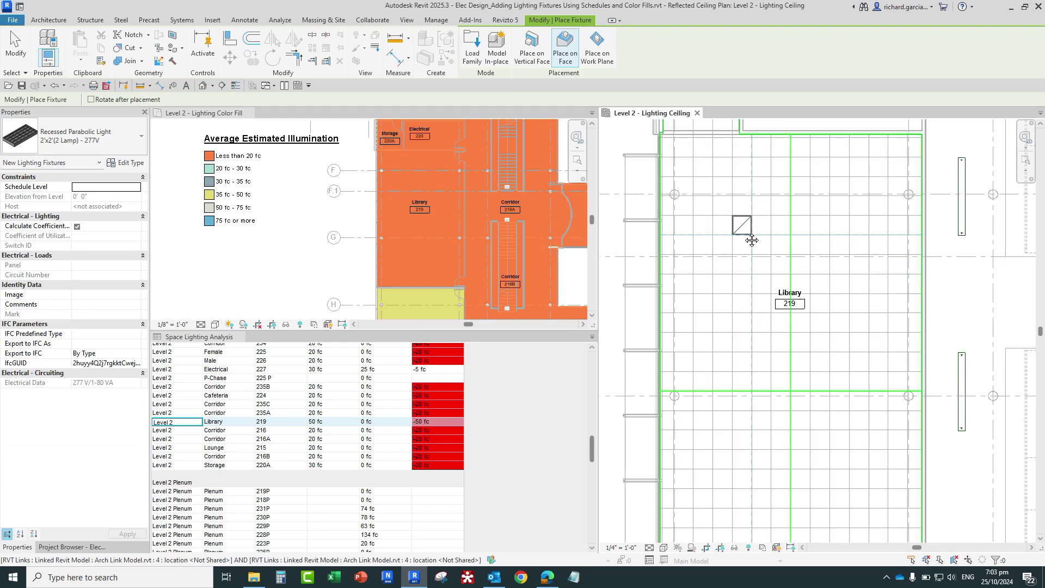
pyautogui.scroll(2, 783, 278)
pyautogui.scroll(-1, 778, 244)
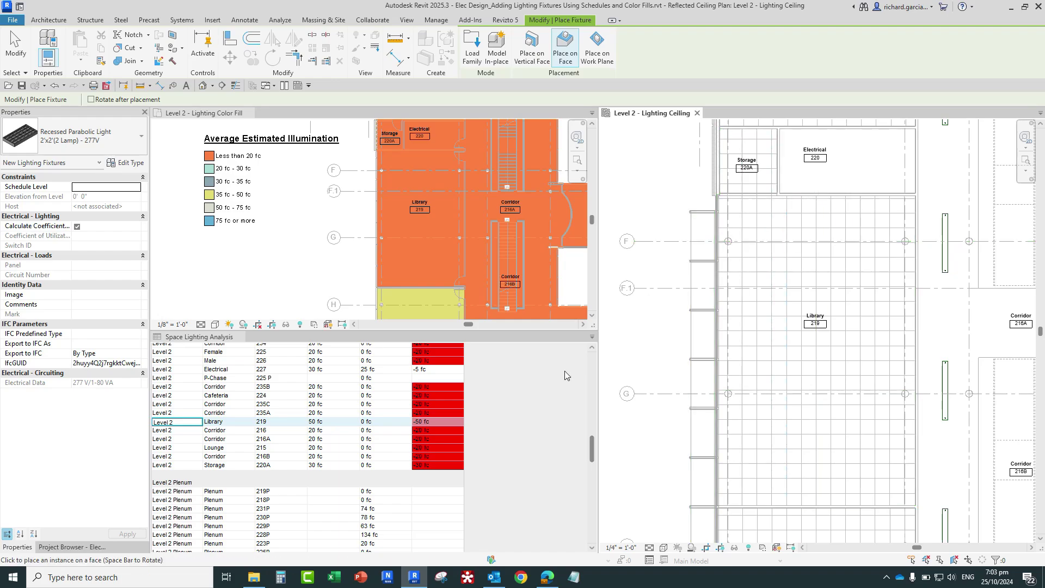
pyautogui.click(426, 421)
pyautogui.scroll(10, 374, 426)
pyautogui.scroll(5, 375, 426)
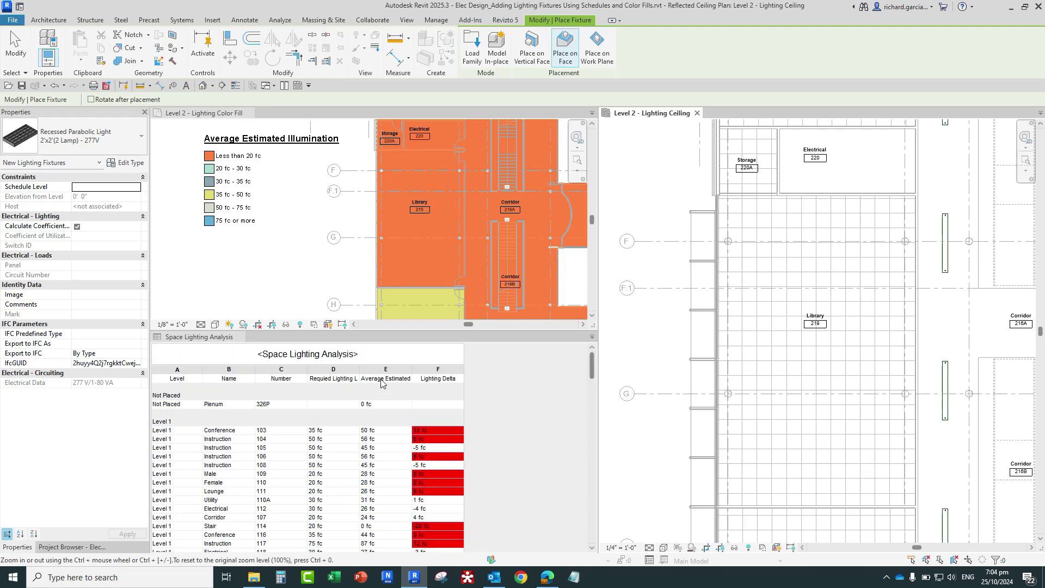
pyautogui.scroll(-15, 383, 463)
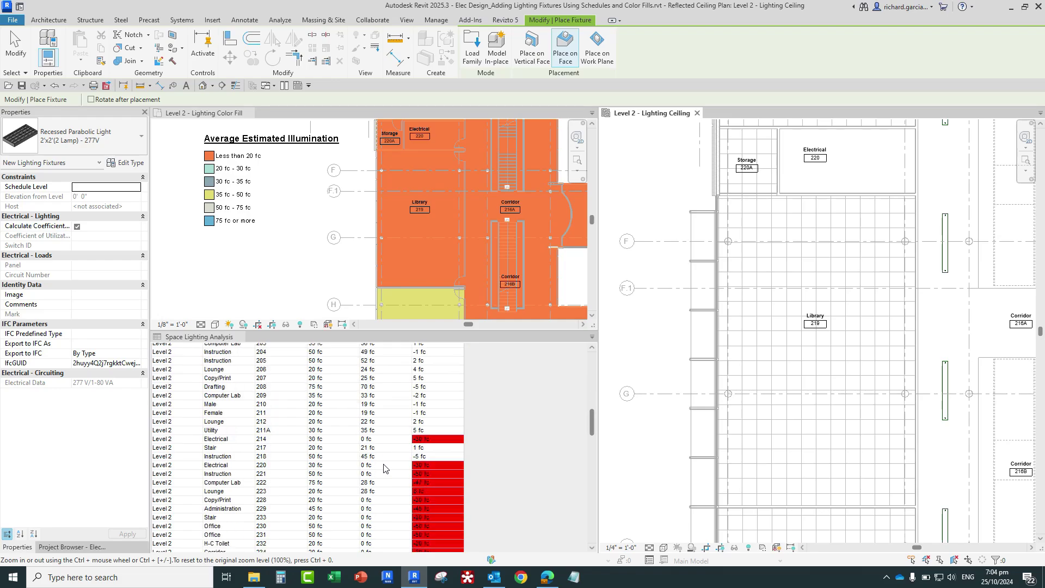
pyautogui.scroll(-5, 385, 468)
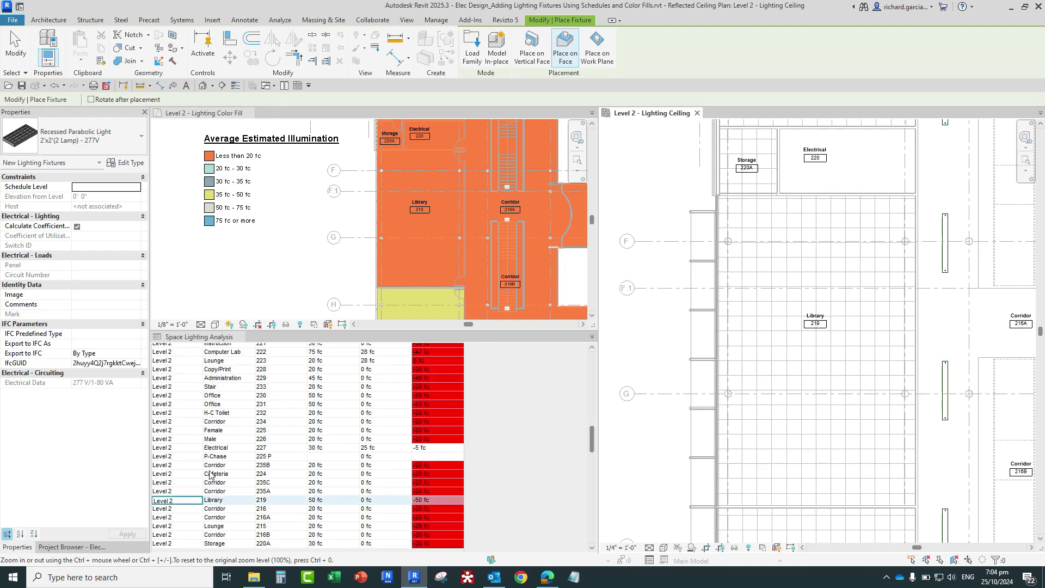
pyautogui.scroll(-2, 284, 501)
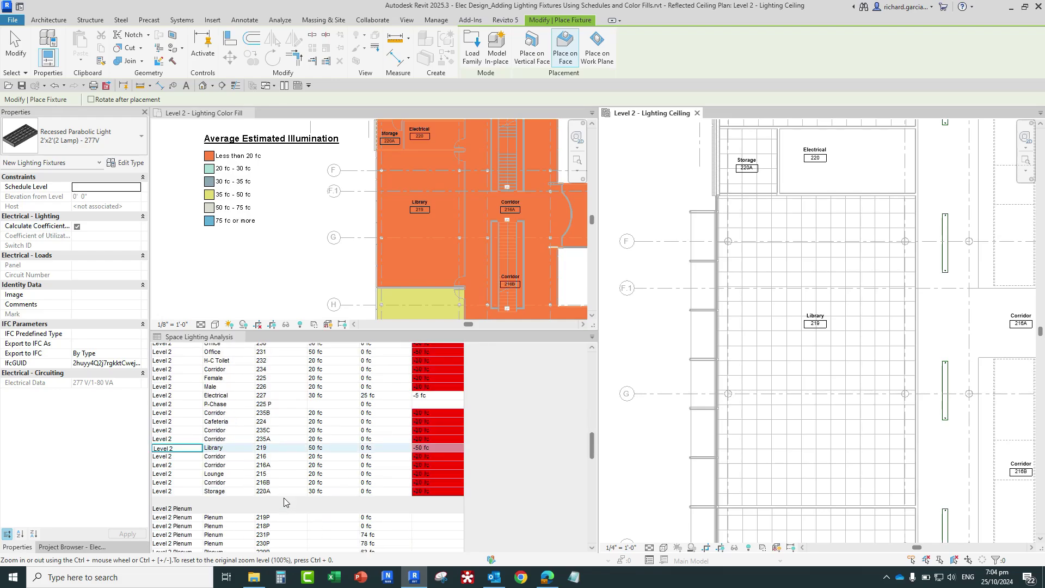
pyautogui.press('ctrl')
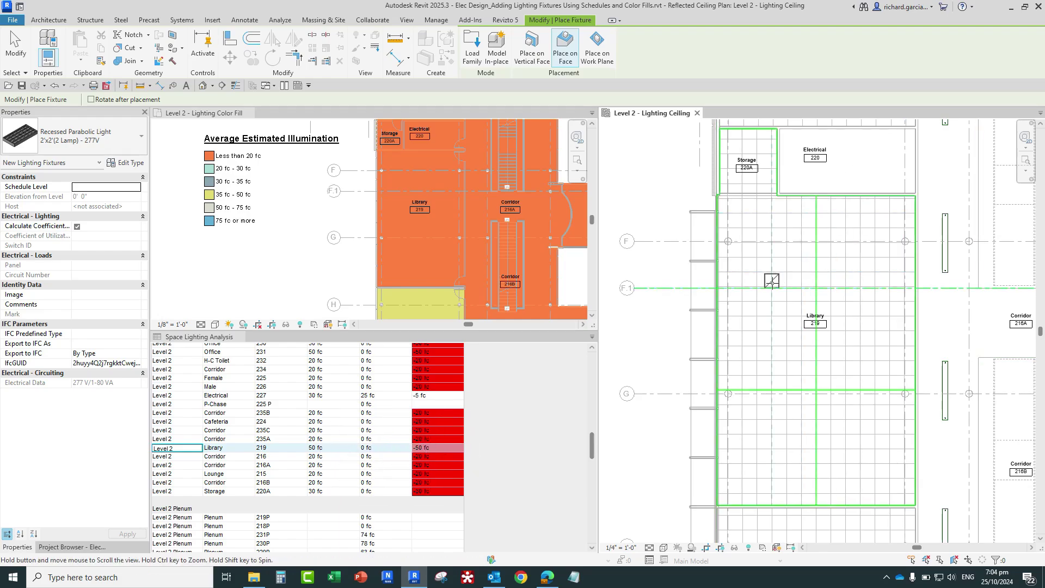
# - Place one 2'x2' recessed fixture in a ceiling grid tile near the upper-left corner of Library 219 and end placement
pyautogui.scroll(2, 773, 202)
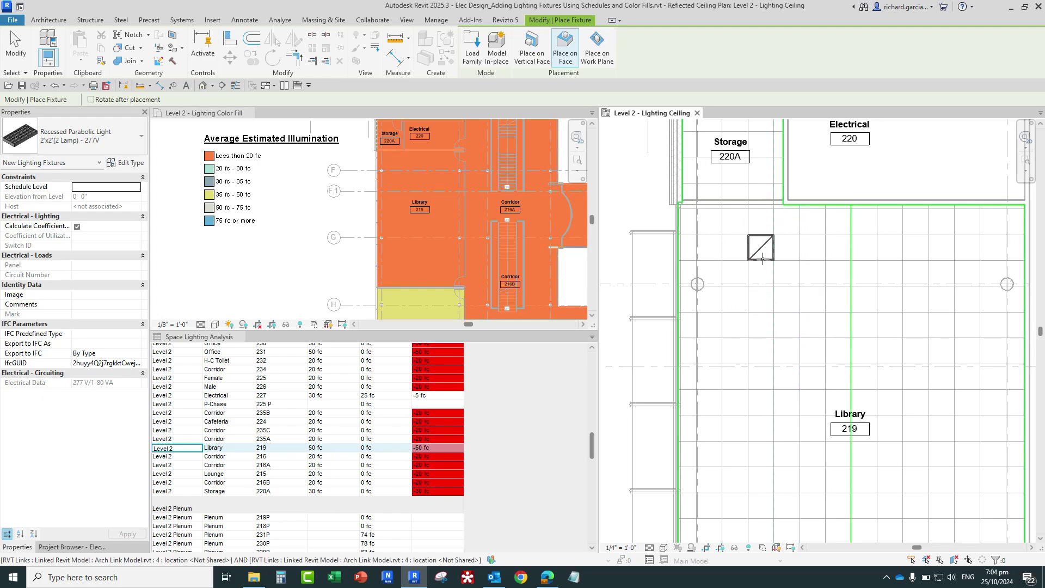
pyautogui.click(423, 449)
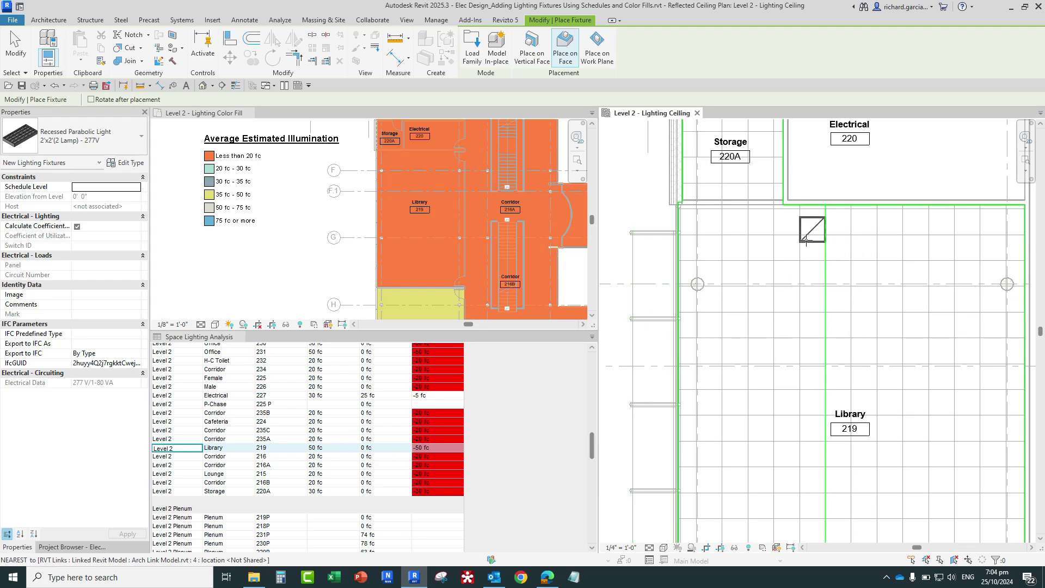
pyautogui.click(757, 259)
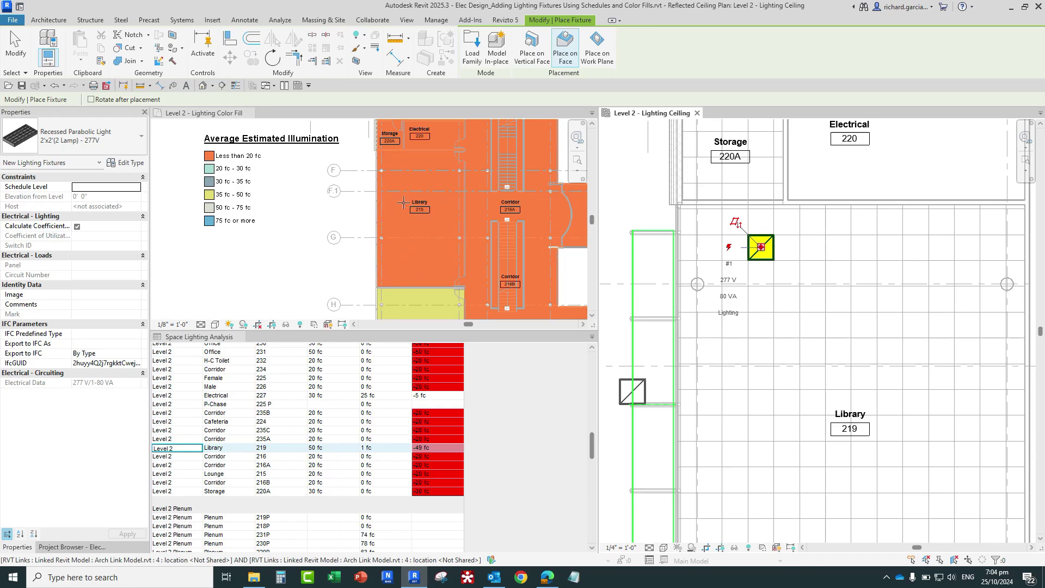
pyautogui.click(13, 52)
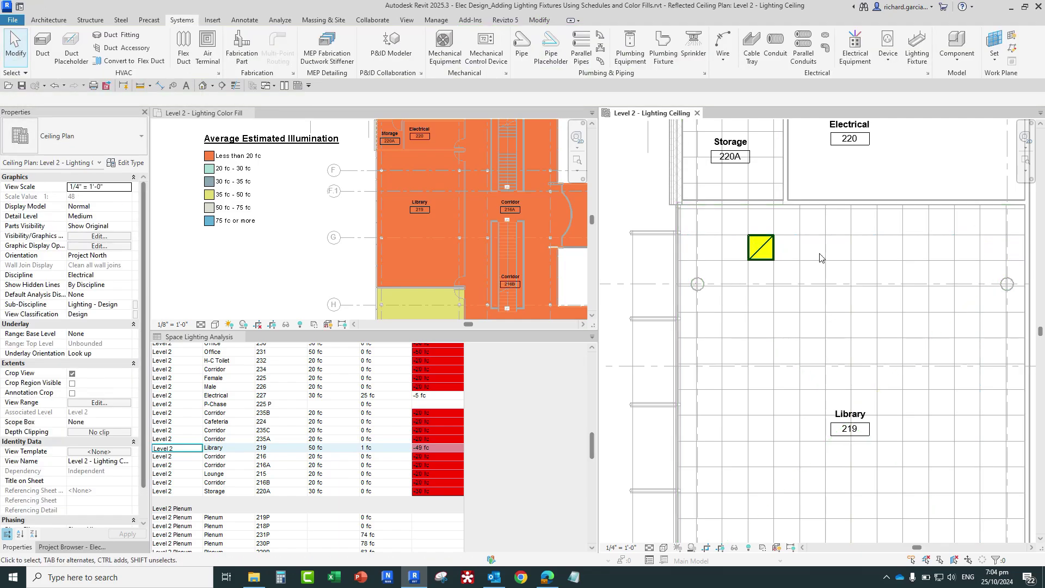
# - Copy the placed fixture 6'-0" horizontally to the right along the Library ceiling grid with Constrain and Multiple enabled
pyautogui.click(760, 249)
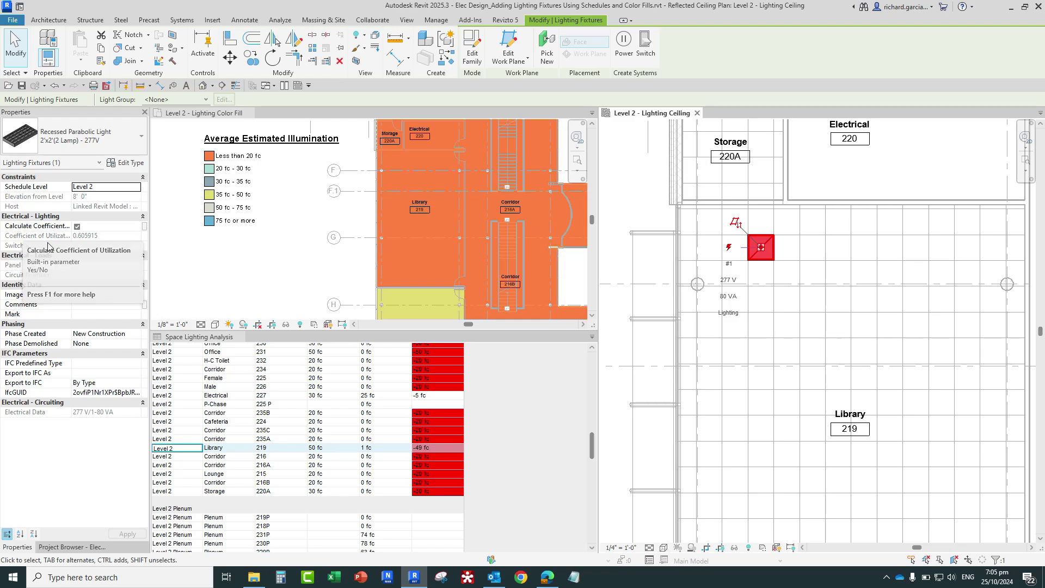
pyautogui.click(78, 227)
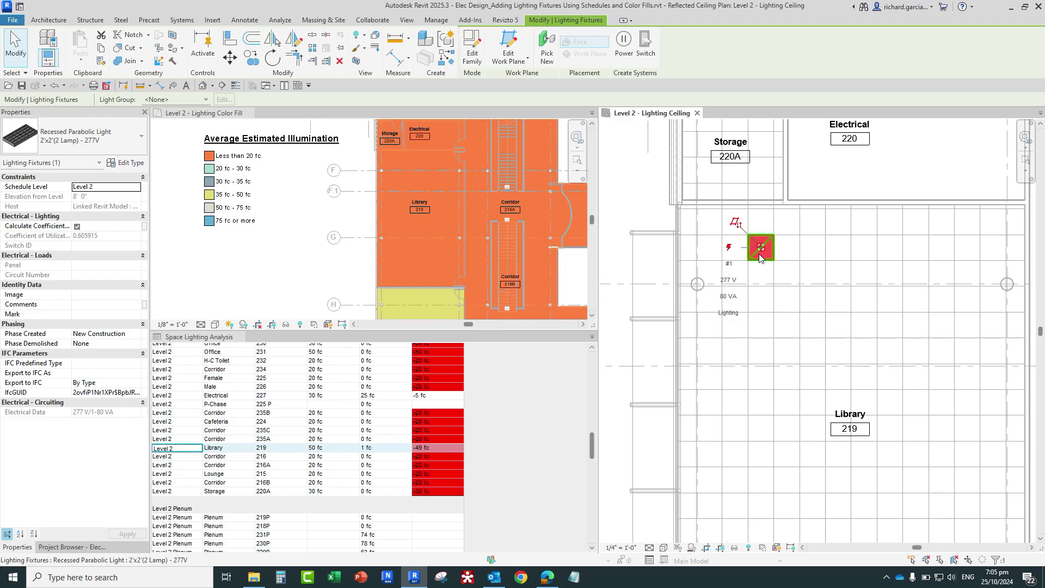
pyautogui.click(251, 58)
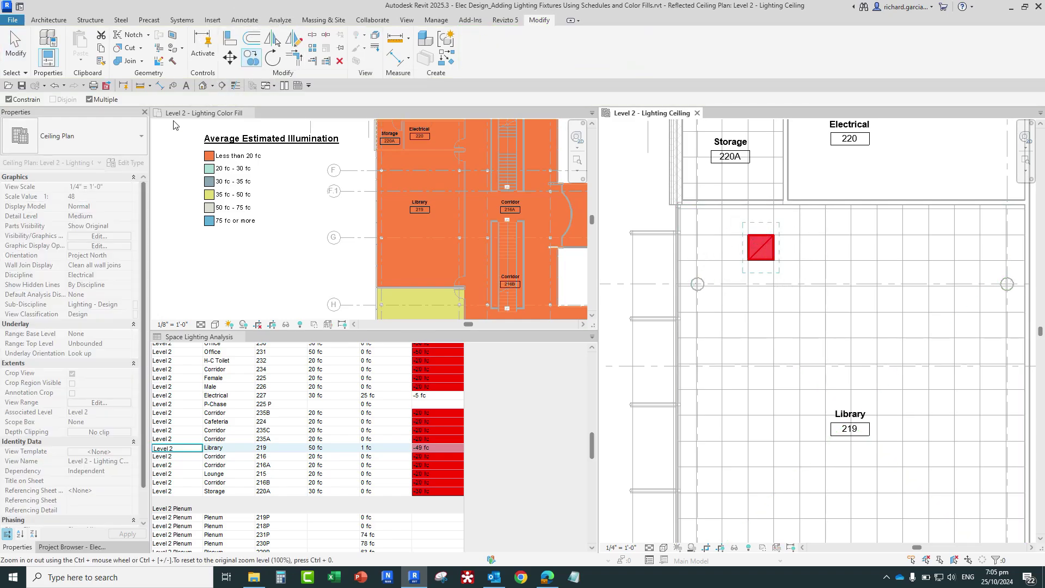
pyautogui.click(91, 100)
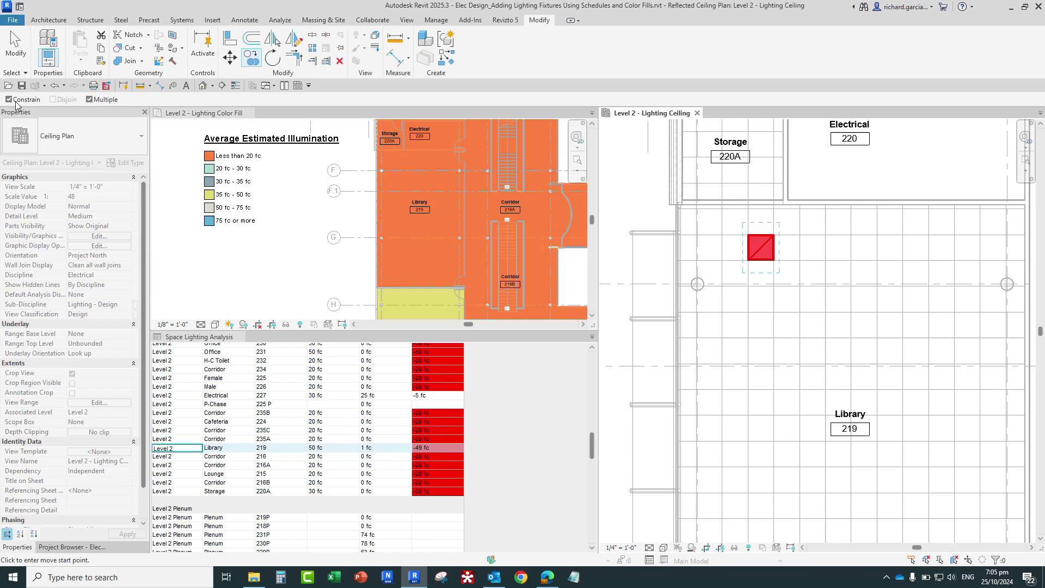
pyautogui.scroll(2, 789, 251)
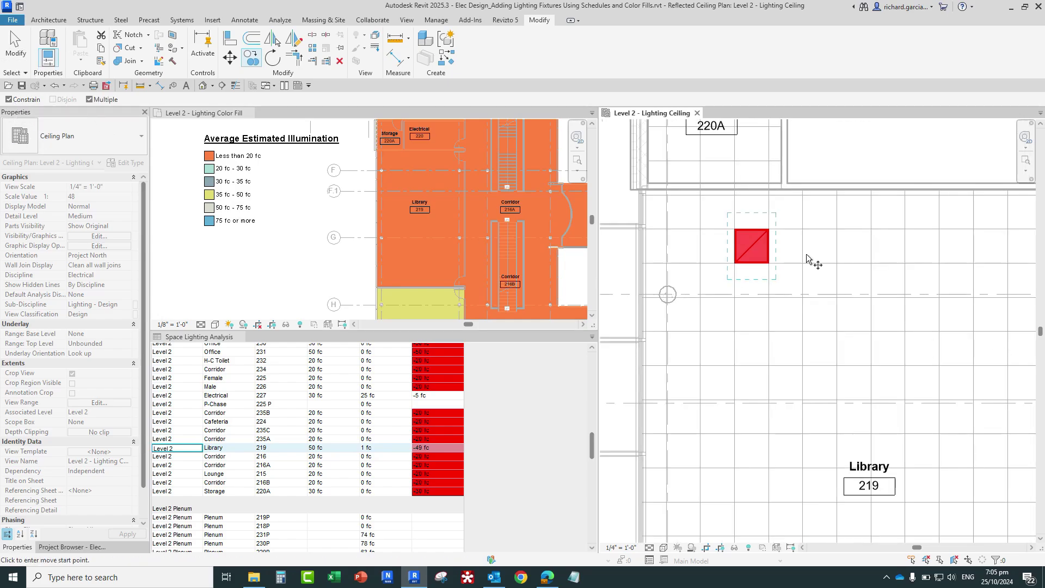
pyautogui.scroll(-2, 831, 240)
pyautogui.moveTo(834, 241); pyautogui.dragTo(793, 279, button='middle')
pyautogui.scroll(6, 700, 249)
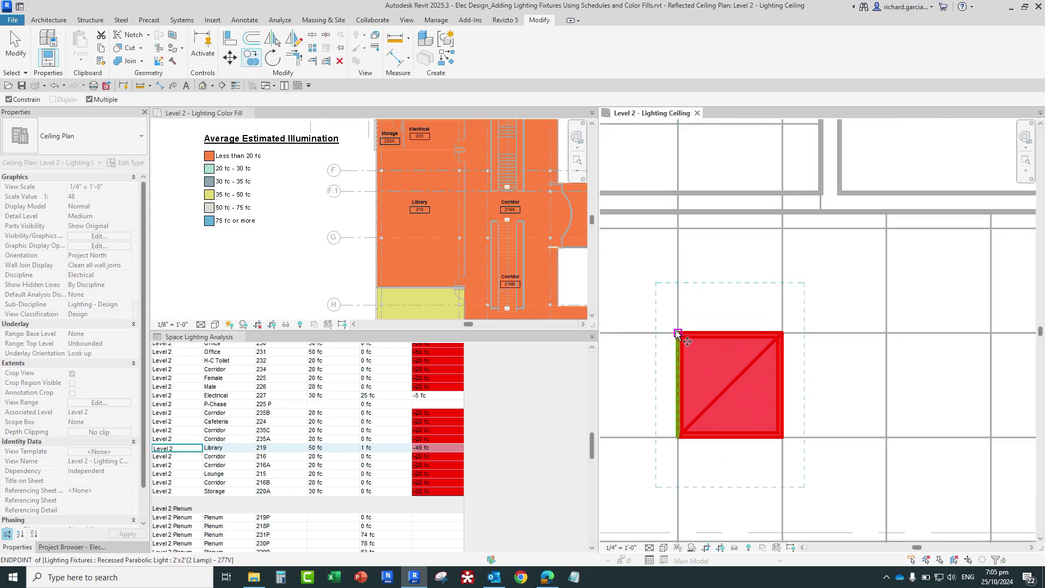
pyautogui.scroll(-5, 675, 332)
pyautogui.moveTo(754, 346); pyautogui.dragTo(641, 343, button='middle')
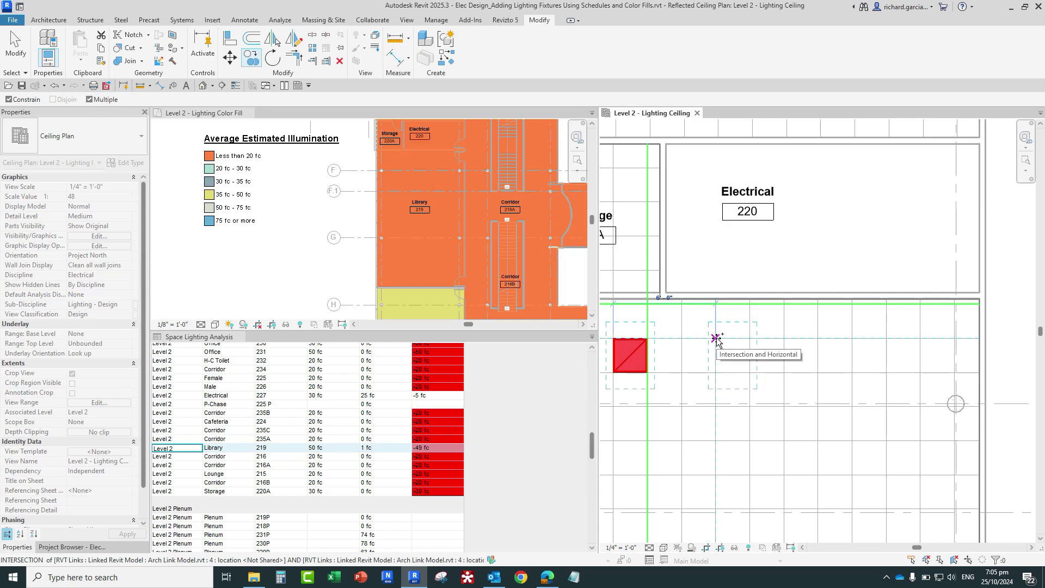
pyautogui.click(716, 338)
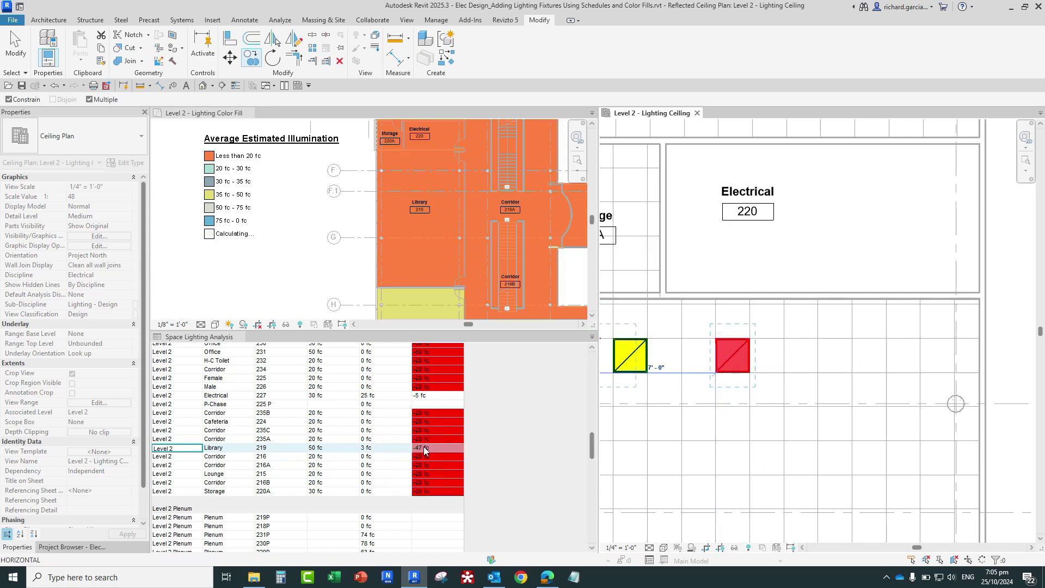
# - Place another copy 8'-0" to the right of the second Library fixture and end the Copy command
pyautogui.click(372, 454)
pyautogui.press('c')
pyautogui.press('o')
pyautogui.click(716, 301)
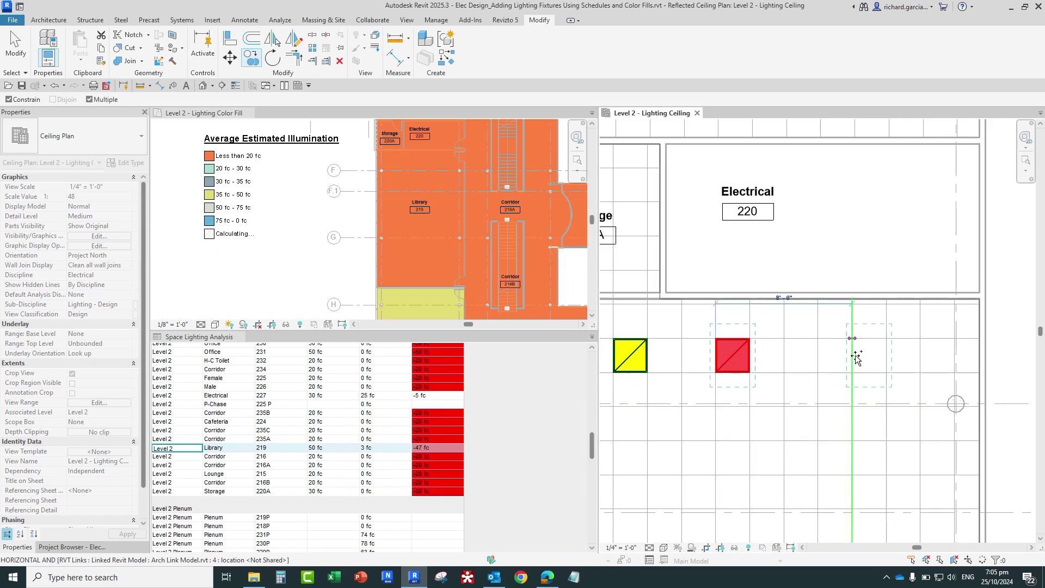
pyautogui.click(852, 339)
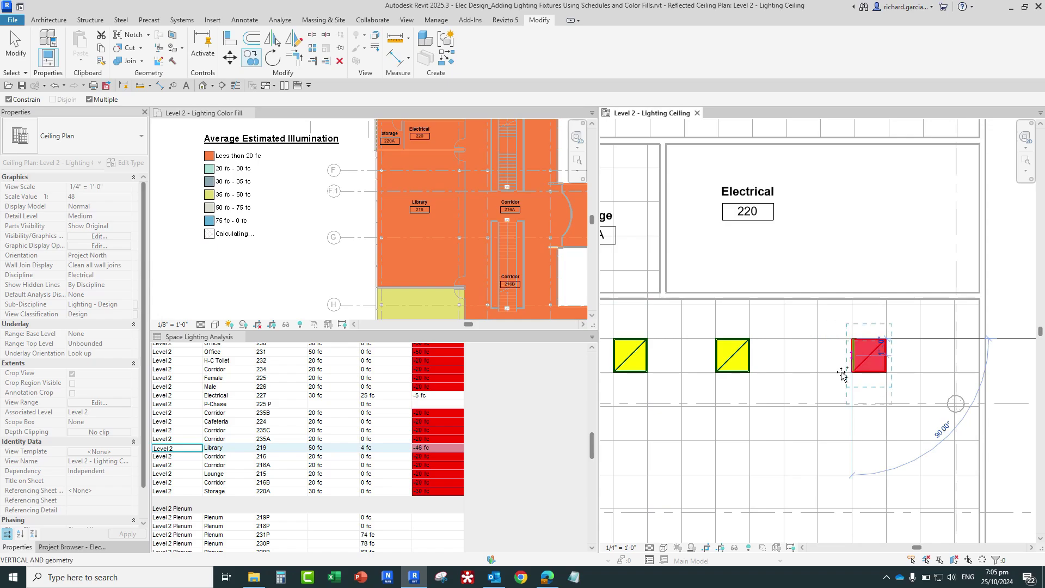
pyautogui.click(372, 452)
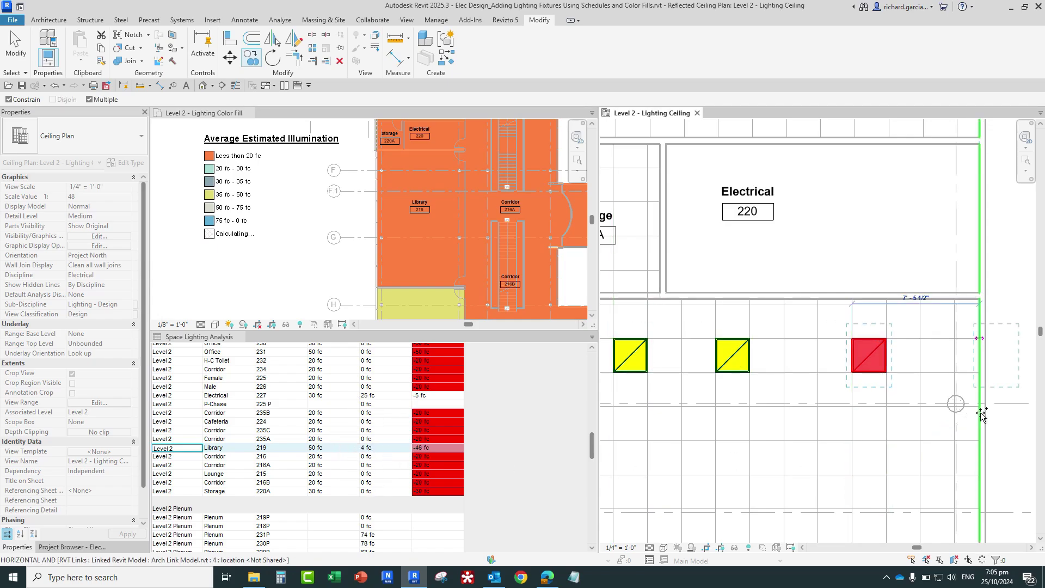
pyautogui.click(421, 453)
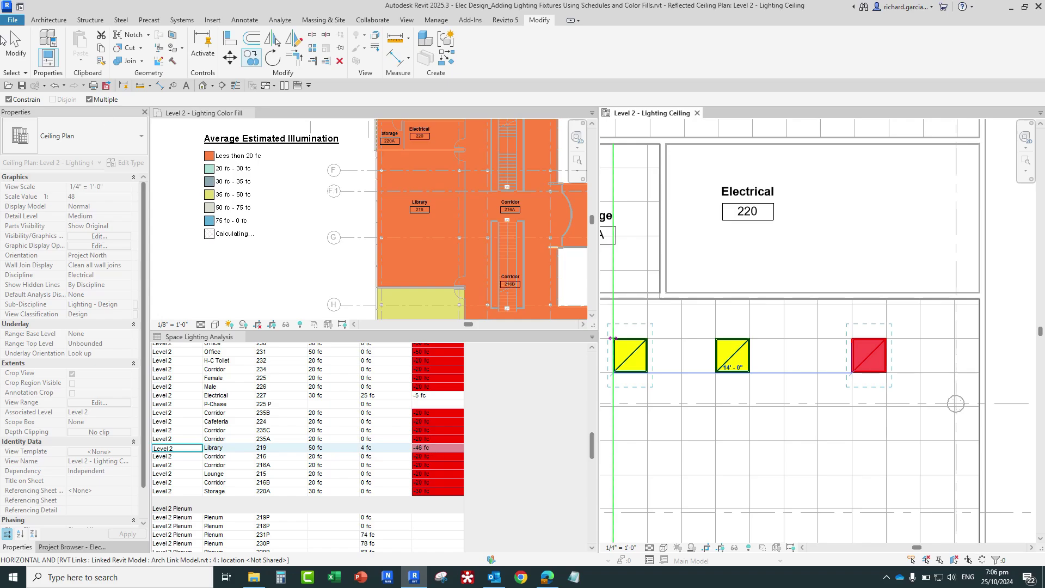
pyautogui.press('Escape')
pyautogui.press('Escape')
# - Copy the row of three 2'x2' fixtures in Library 219 vertically 6'-0" down the ceiling grid, with Constrain and Multiple enabled
pyautogui.scroll(-4, 974, 356)
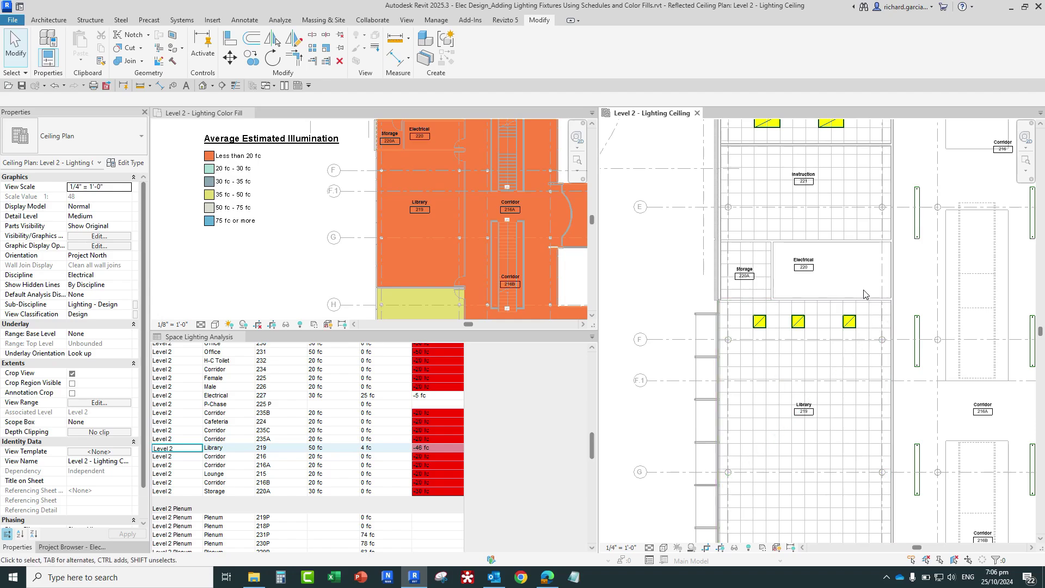
pyautogui.scroll(3, 855, 296)
pyautogui.click(666, 347)
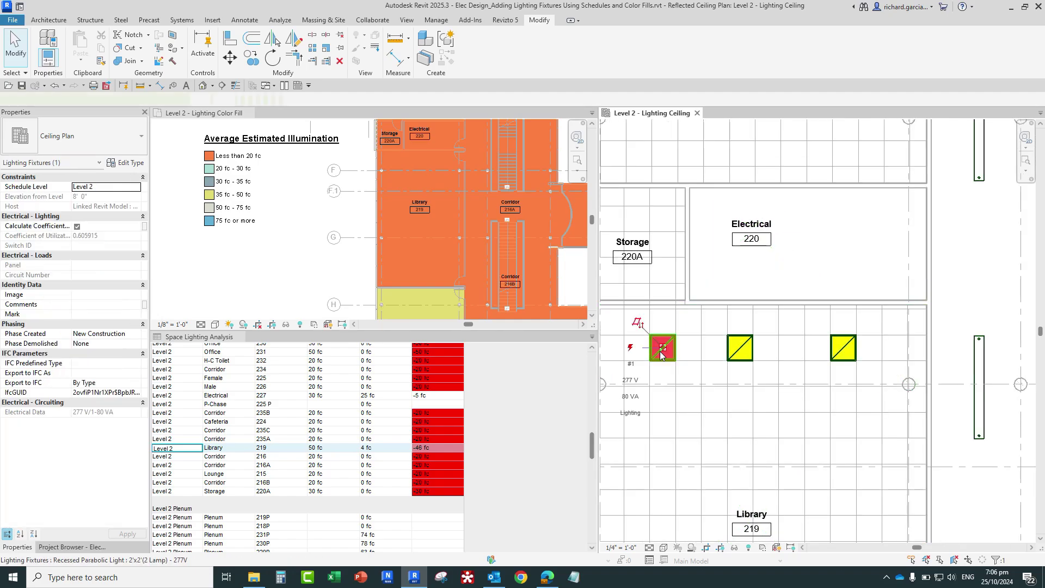
pyautogui.keyDown('ctrl'); pyautogui.click(744, 352); pyautogui.keyUp('ctrl')
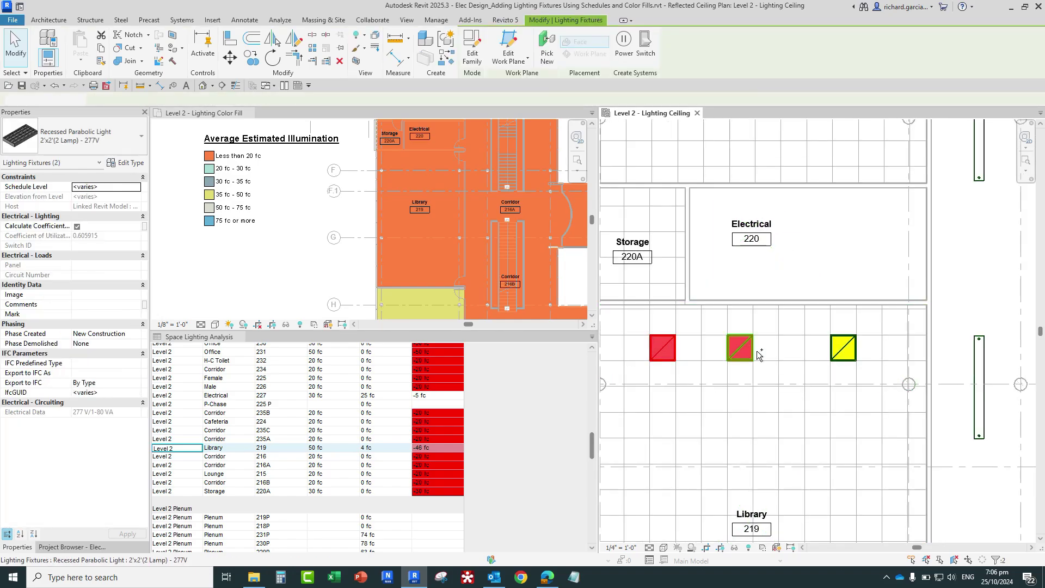
pyautogui.keyDown('ctrl'); pyautogui.click(842, 350); pyautogui.keyUp('ctrl')
pyautogui.scroll(-2, 843, 350)
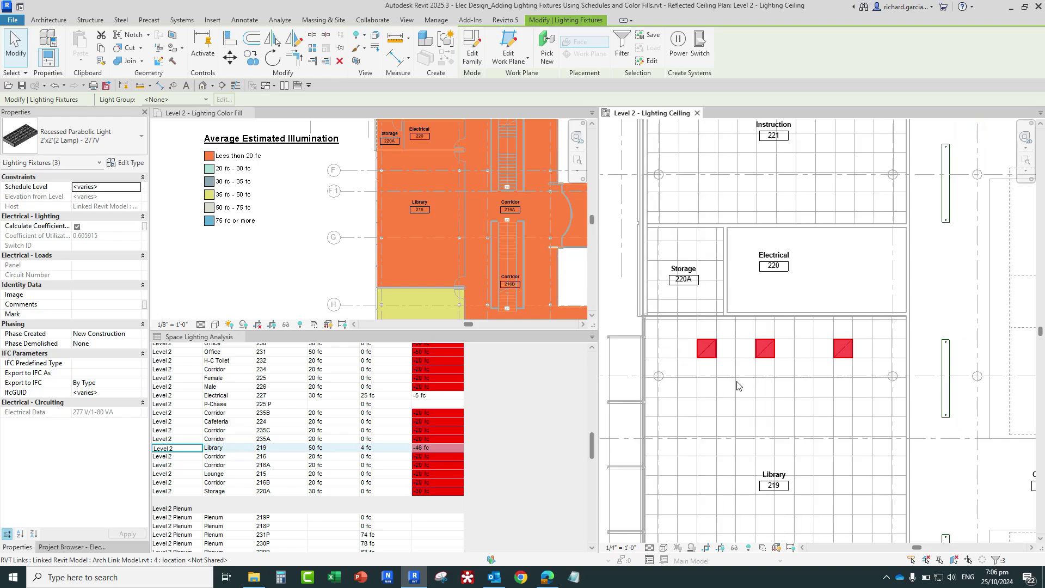
pyautogui.click(251, 58)
pyautogui.scroll(3, 684, 394)
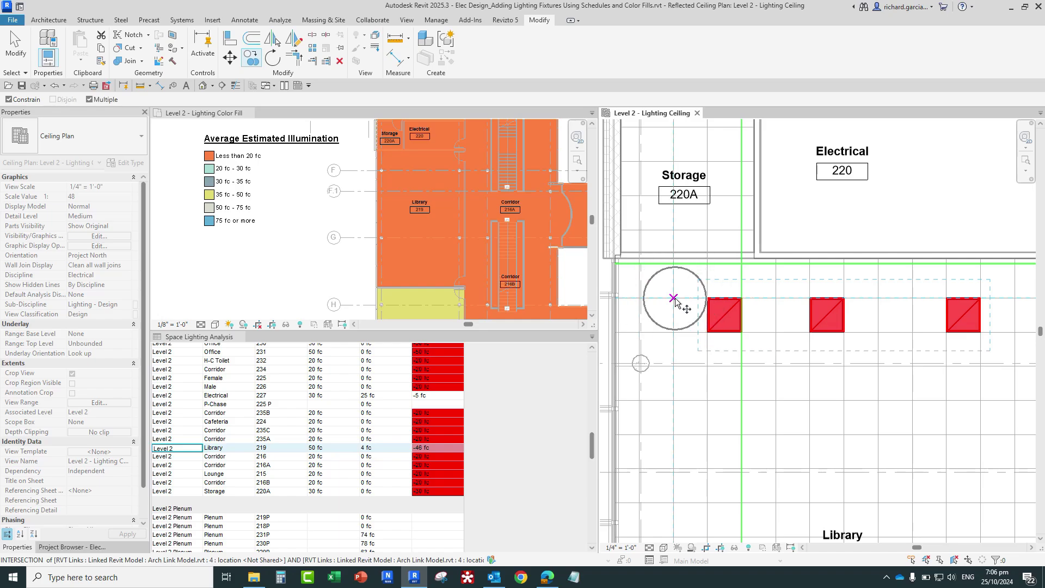
pyautogui.click(674, 298)
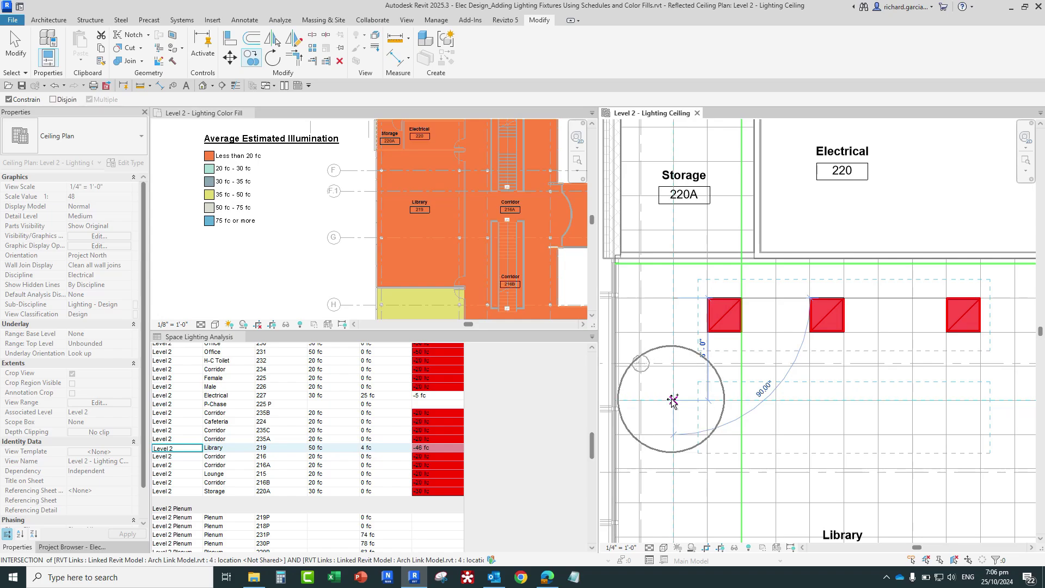
pyautogui.click(422, 447)
pyautogui.click(382, 446)
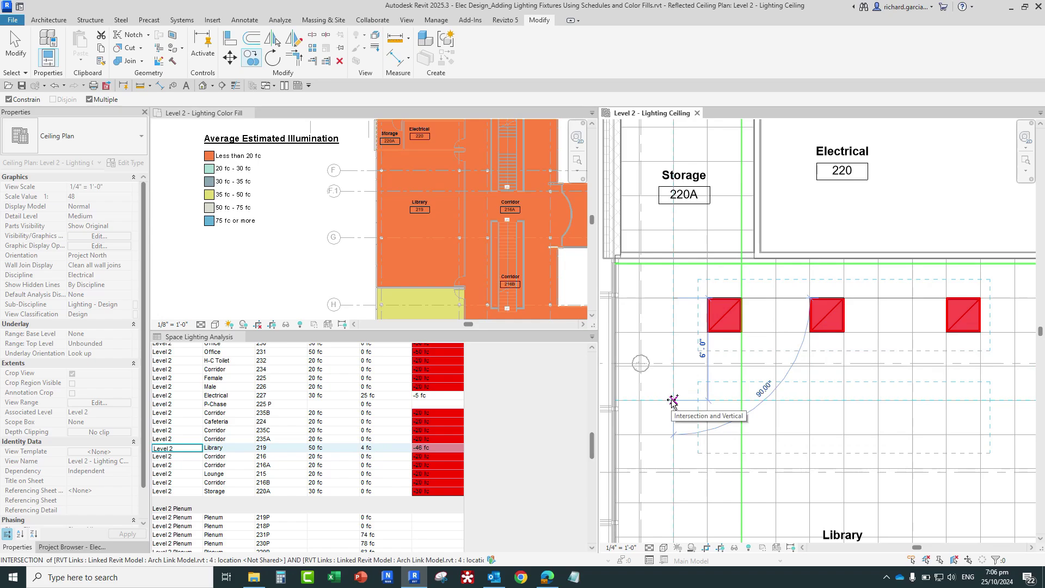
pyautogui.click(673, 402)
# - Place the third and fourth fixture rows in Library 219, each 6'-0" below the previous row
pyautogui.scroll(-3, 678, 384)
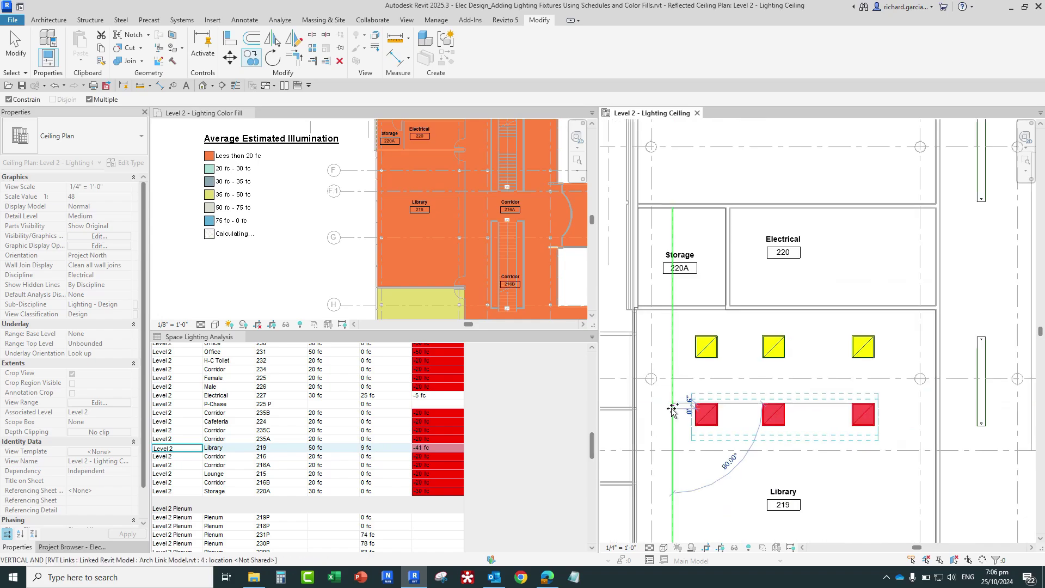
pyautogui.moveTo(682, 369); pyautogui.dragTo(672, 305, button='middle')
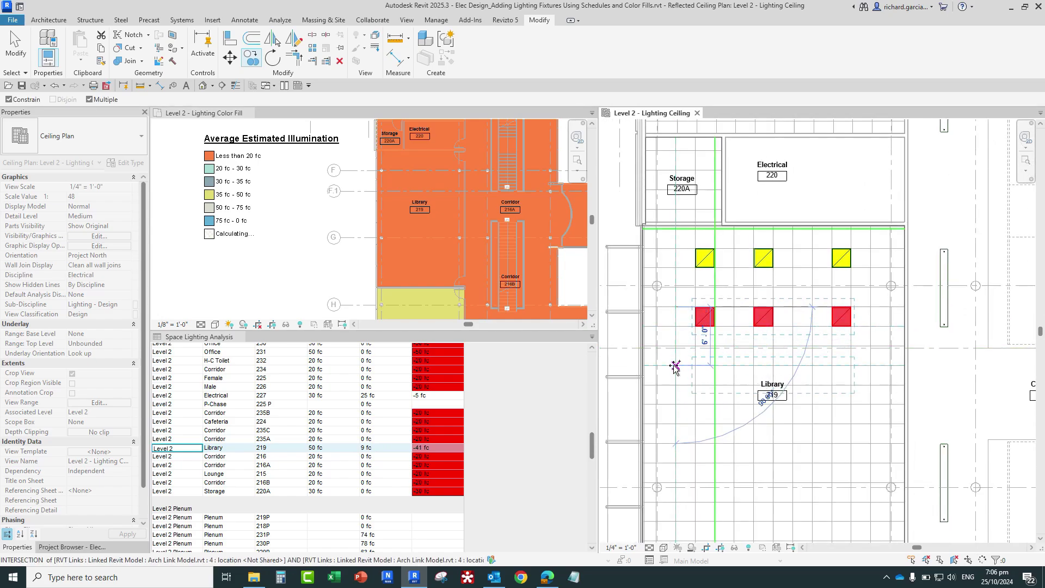
pyautogui.click(675, 368)
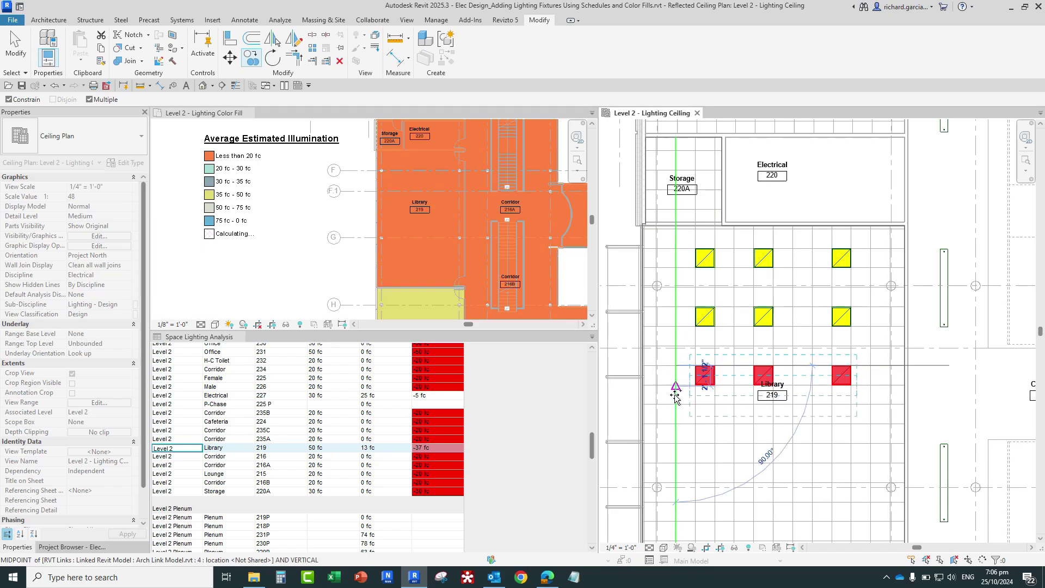
pyautogui.click(675, 423)
# - Place the fifth, sixth and seventh fixture rows at 6'-0" spacing down Library 219 and end the Copy command
pyautogui.scroll(-2, 674, 430)
pyautogui.moveTo(674, 430); pyautogui.dragTo(699, 303, button='middle')
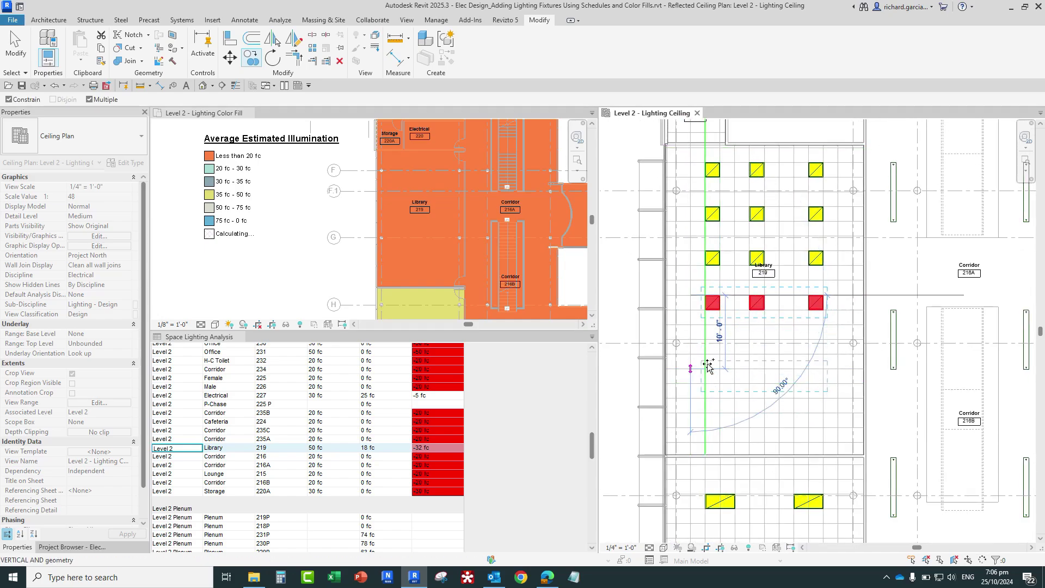
pyautogui.scroll(2, 707, 363)
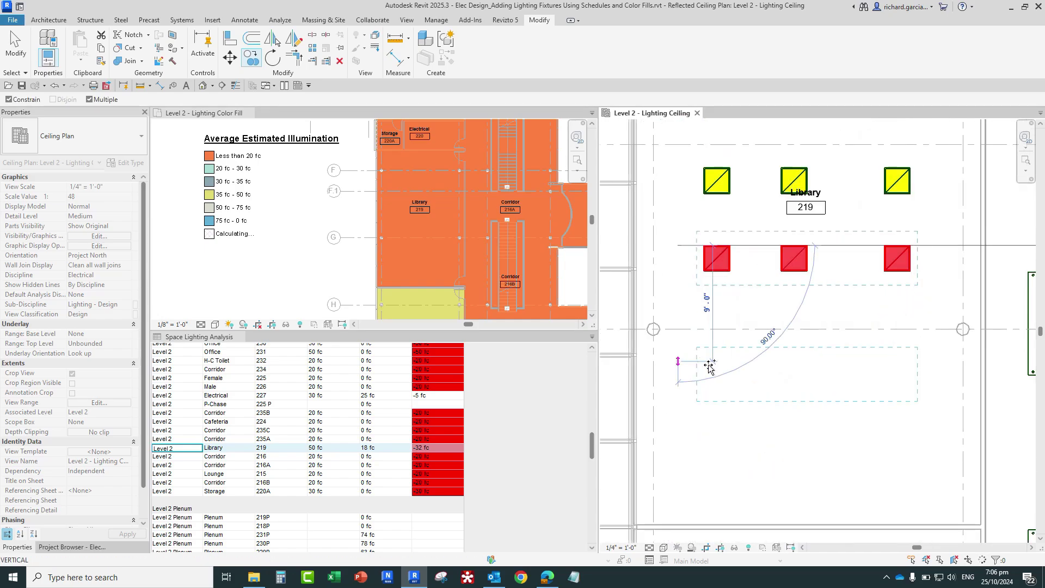
pyautogui.click(678, 322)
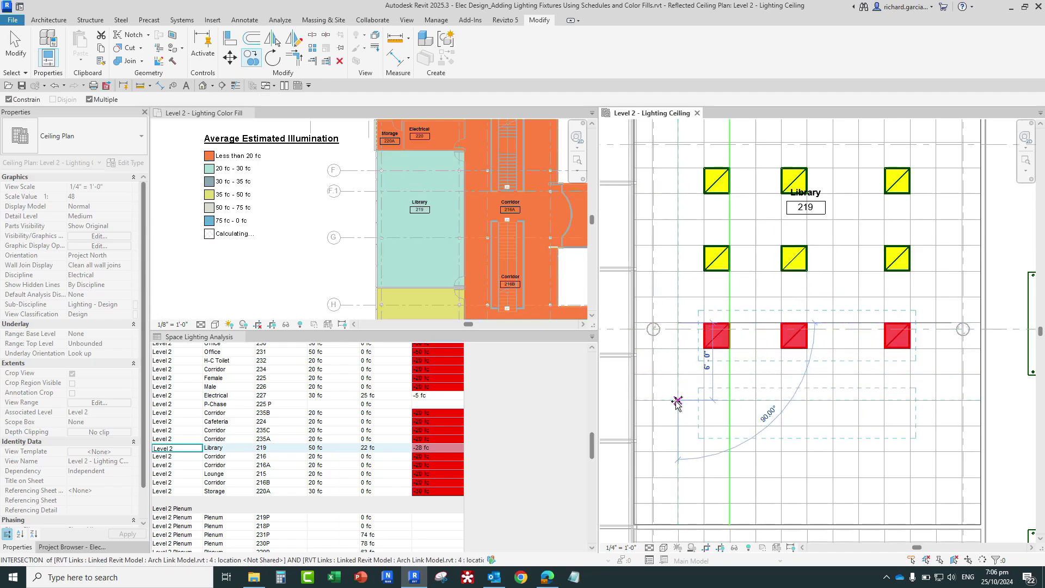
pyautogui.click(677, 401)
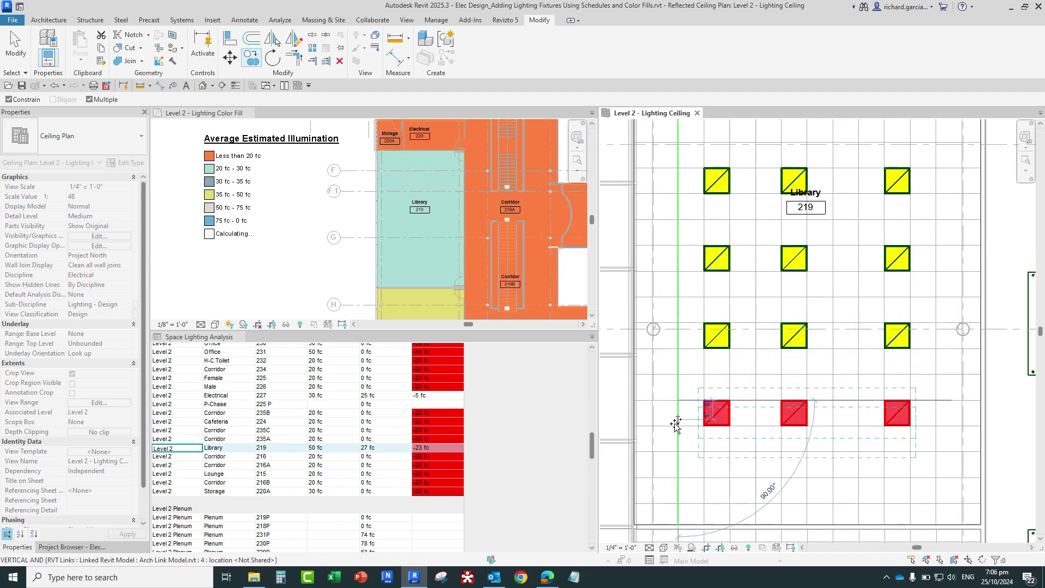
pyautogui.click(676, 477)
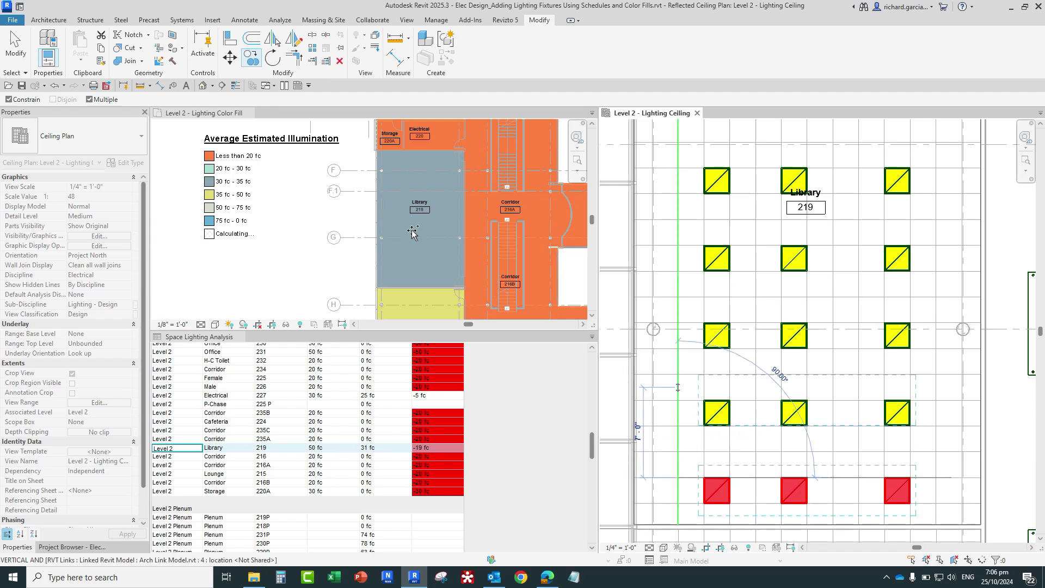
pyautogui.press('ctrl')
pyautogui.press('ctrl')
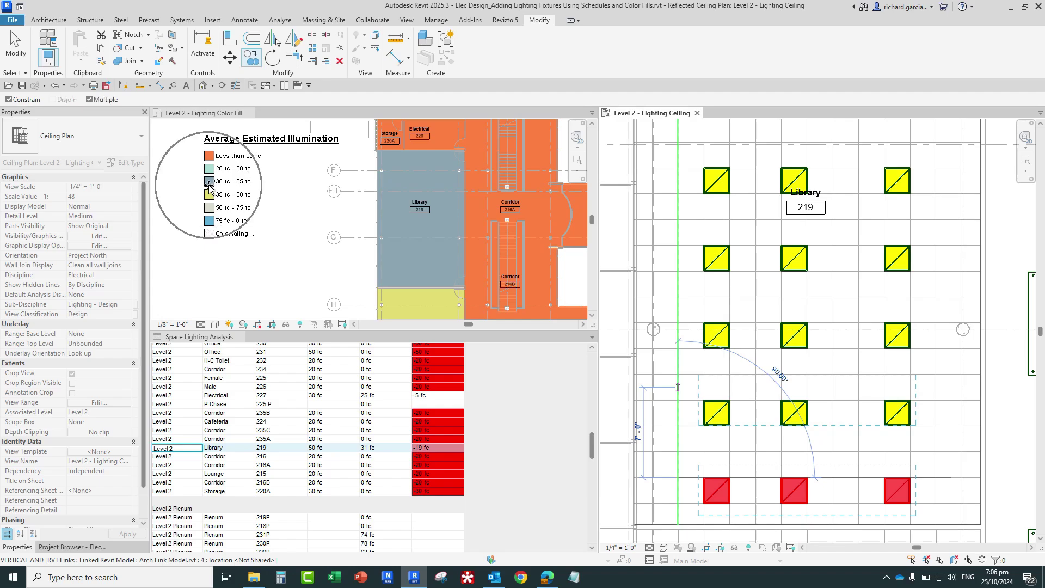
pyautogui.press('Escape')
pyautogui.press('Escape')
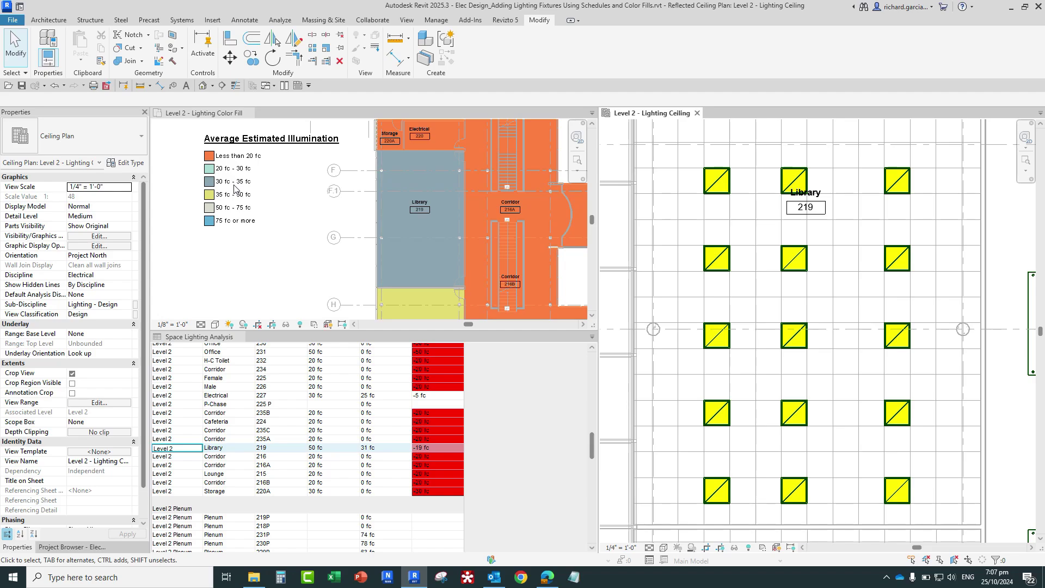
pyautogui.press('ctrl')
pyautogui.press('ctrl')
pyautogui.press('ctrl')
pyautogui.press('ctrl')
pyautogui.press('ctrl')
pyautogui.press('ctrl')
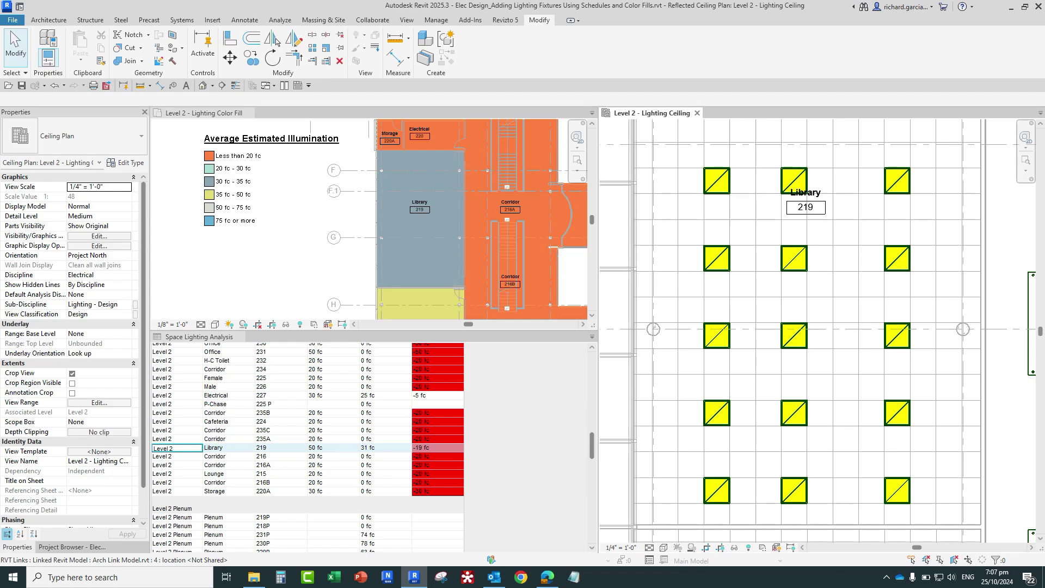
# - Select the middle column of seven fixtures in Library 219 and filter Space Tags out of the selection
pyautogui.scroll(-2, 732, 365)
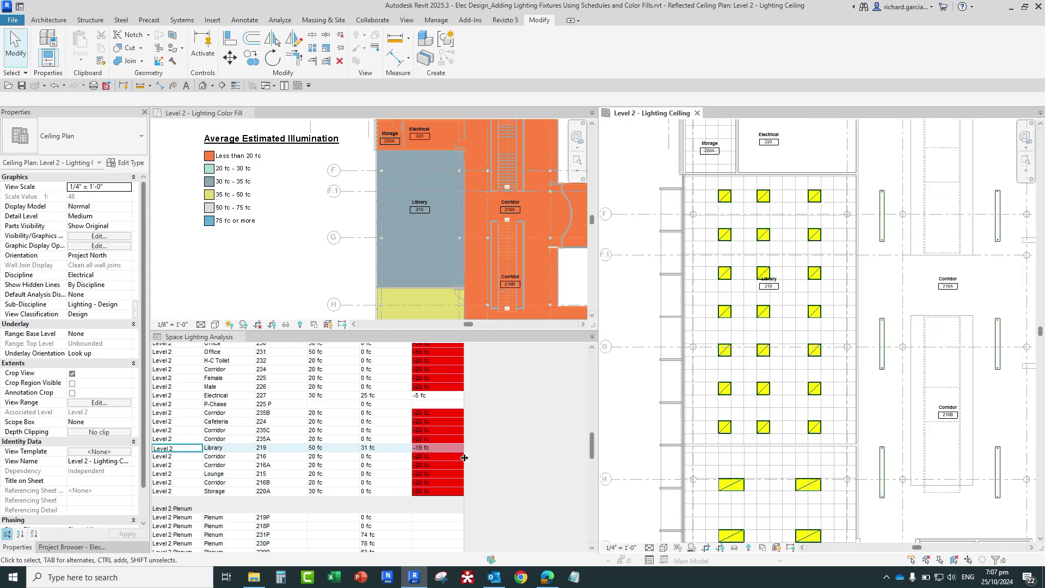
pyautogui.scroll(-1, 816, 392)
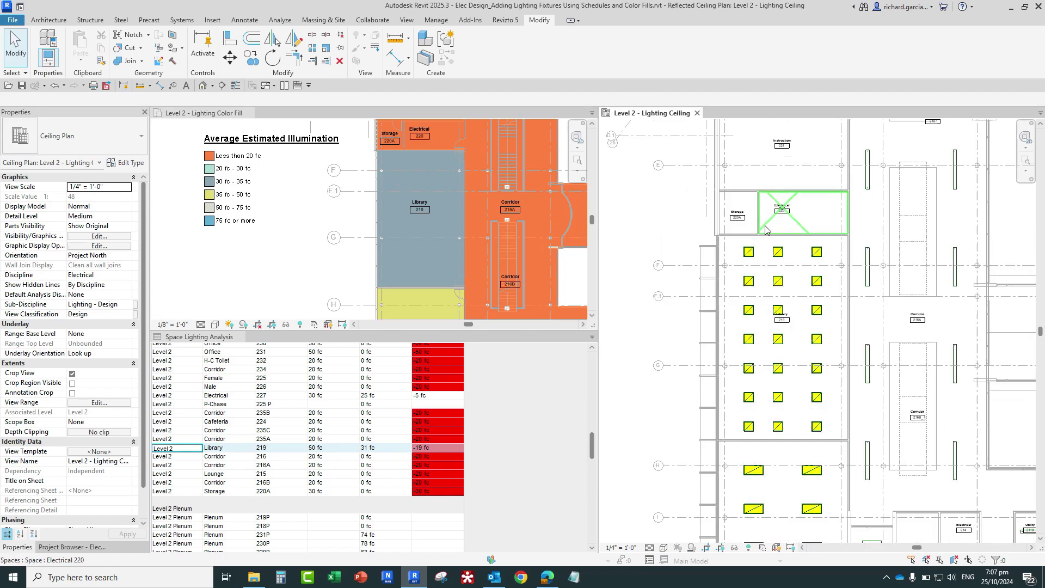
pyautogui.scroll(2, 766, 229)
pyautogui.moveTo(771, 238); pyautogui.dragTo(804, 438)
pyautogui.scroll(-2, 808, 479)
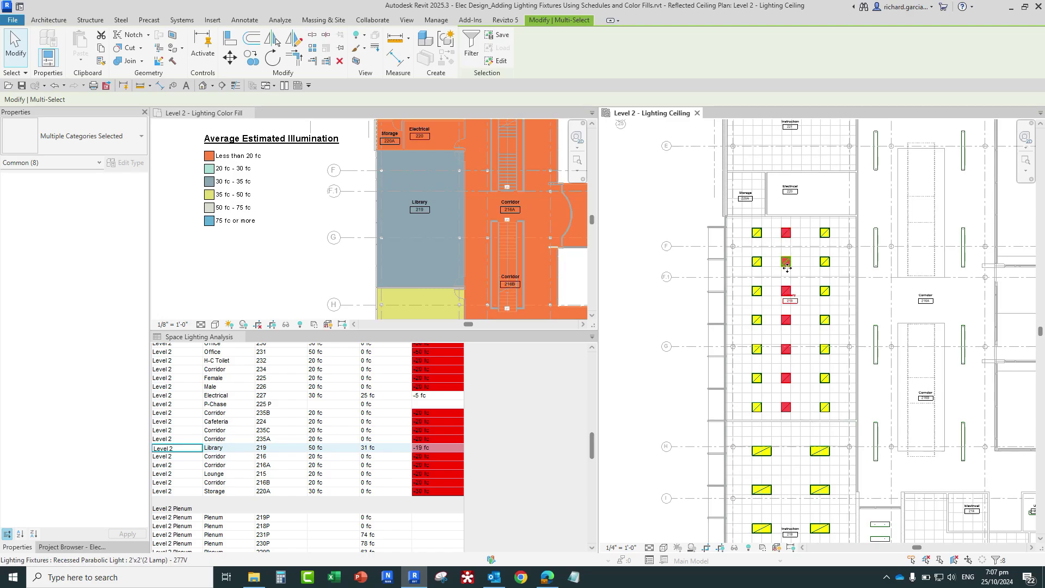
pyautogui.scroll(2, 791, 296)
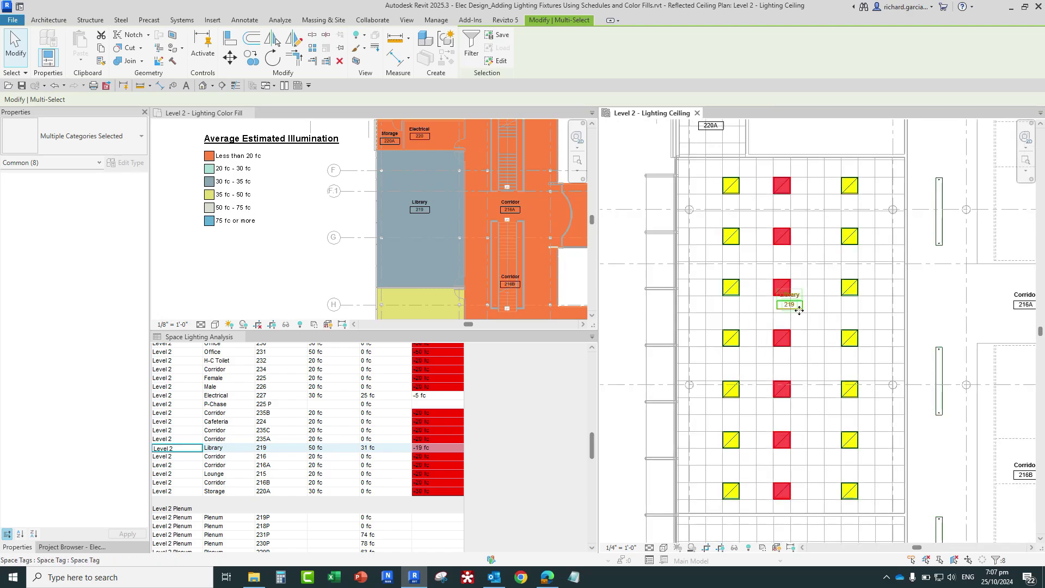
pyautogui.click(798, 309)
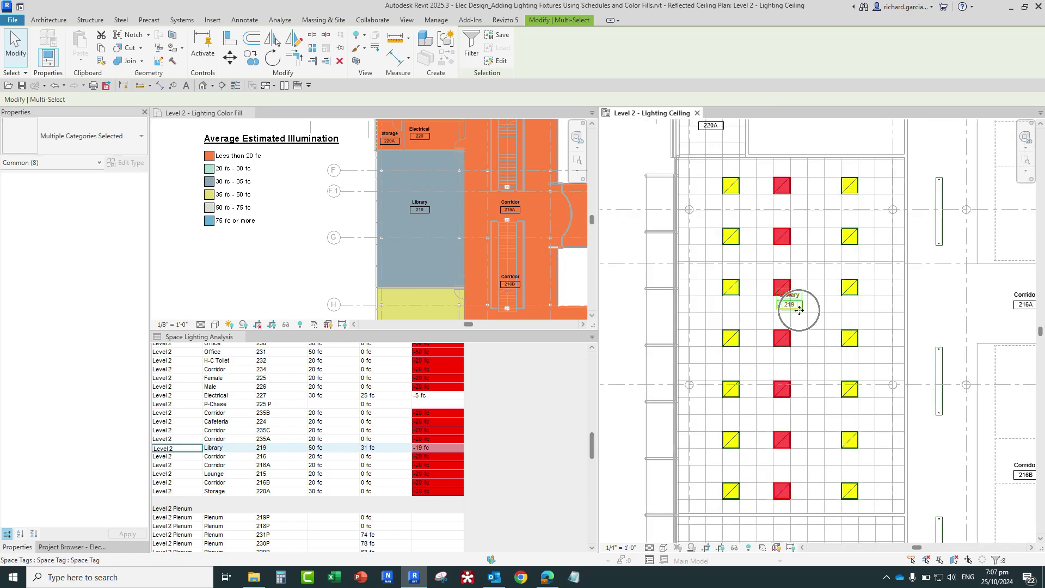
pyautogui.click(474, 46)
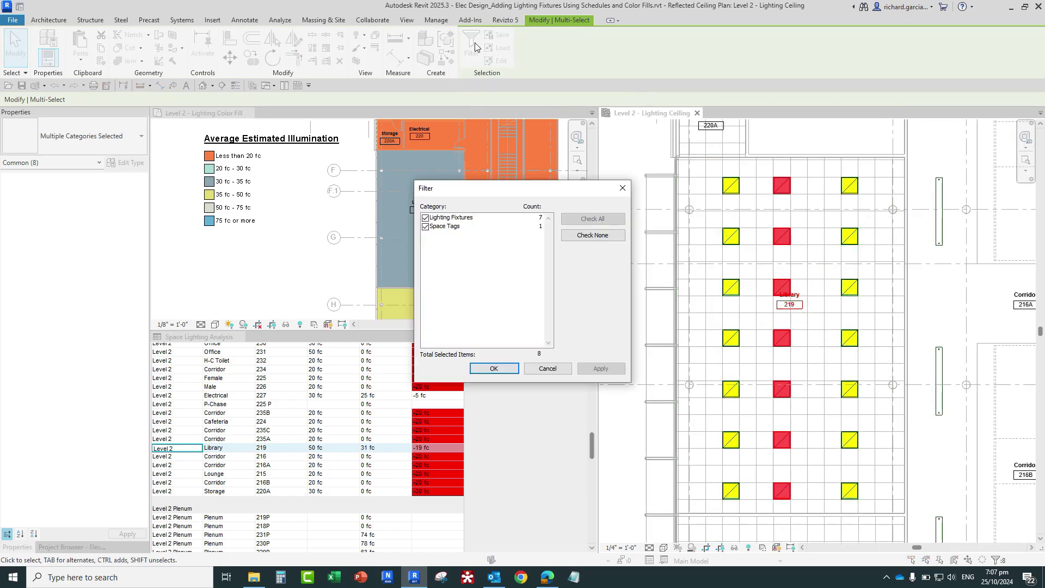
pyautogui.click(426, 228)
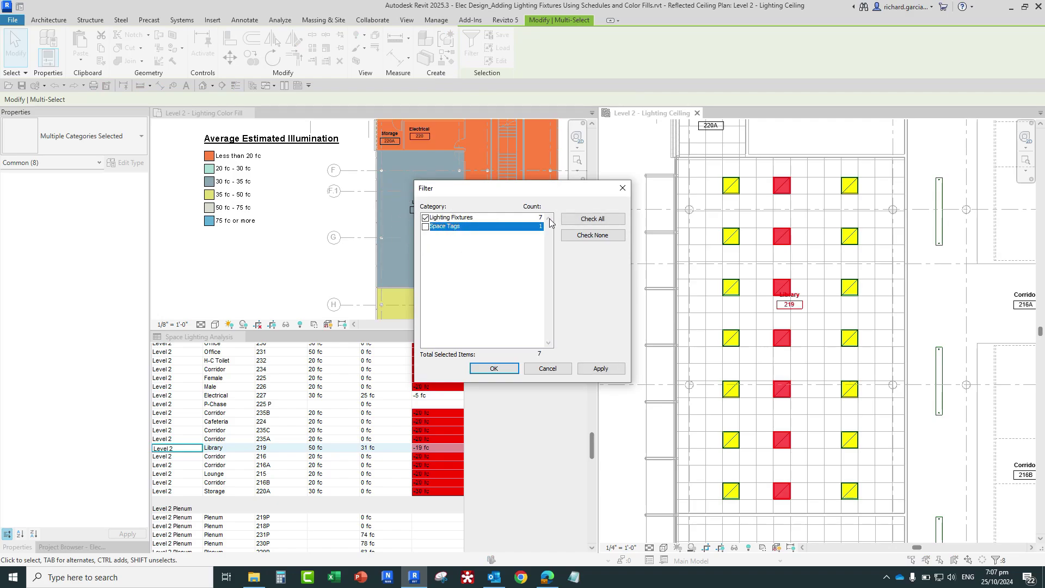
pyautogui.click(501, 370)
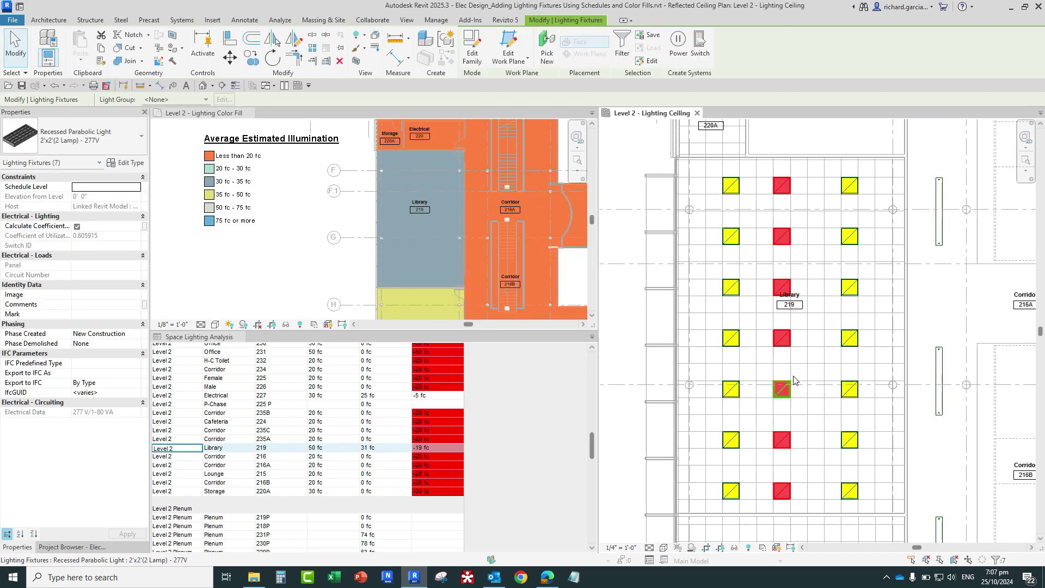
# - Change the selected middle-column fixtures to the Recessed Parabolic Light type 2'x4'(2 Lamp) - 277V and clear the selection
pyautogui.click(85, 141)
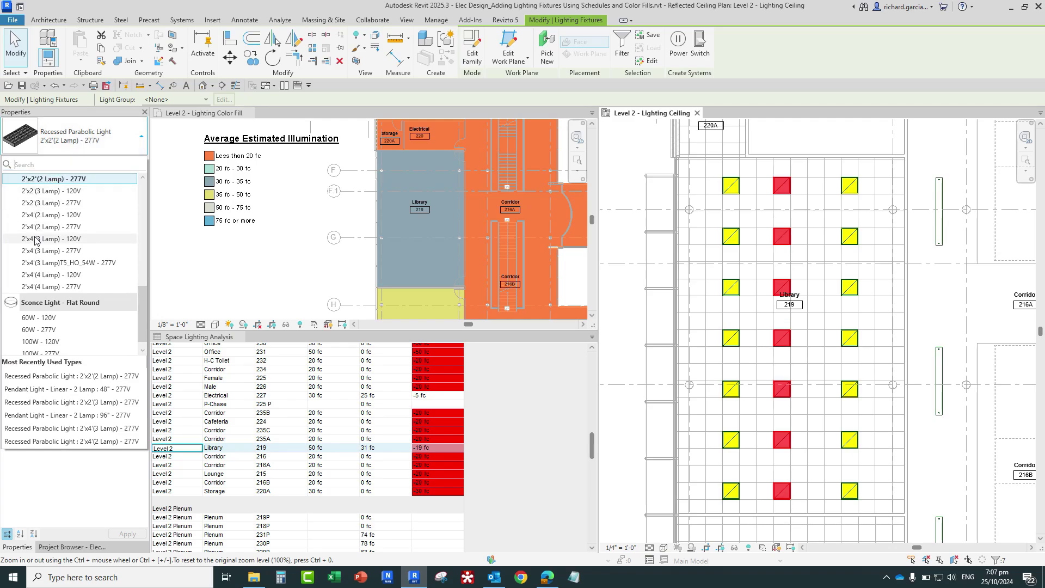
pyautogui.moveTo(36, 233)
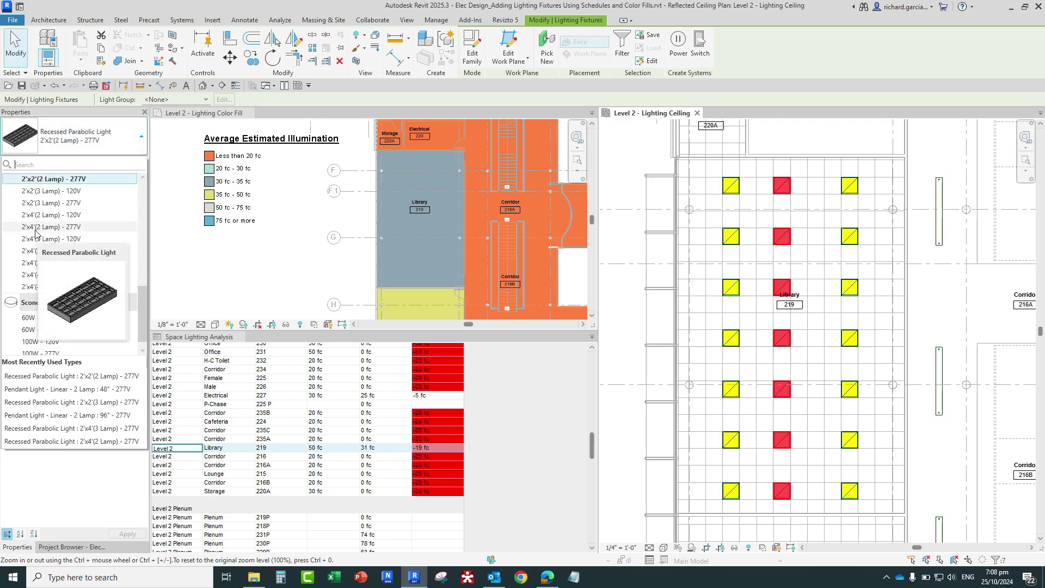
pyautogui.click(36, 233)
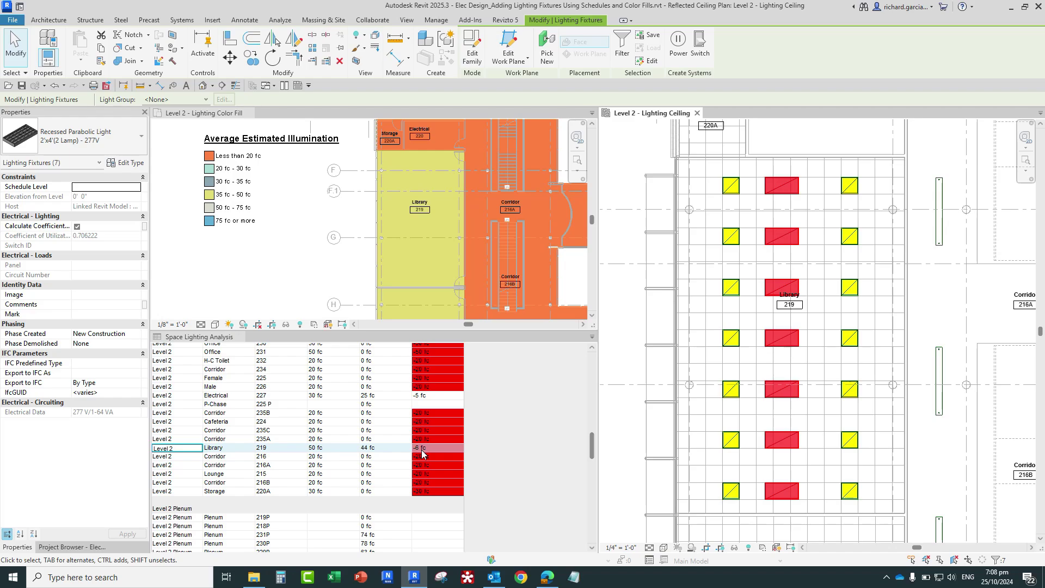
pyautogui.click(16, 52)
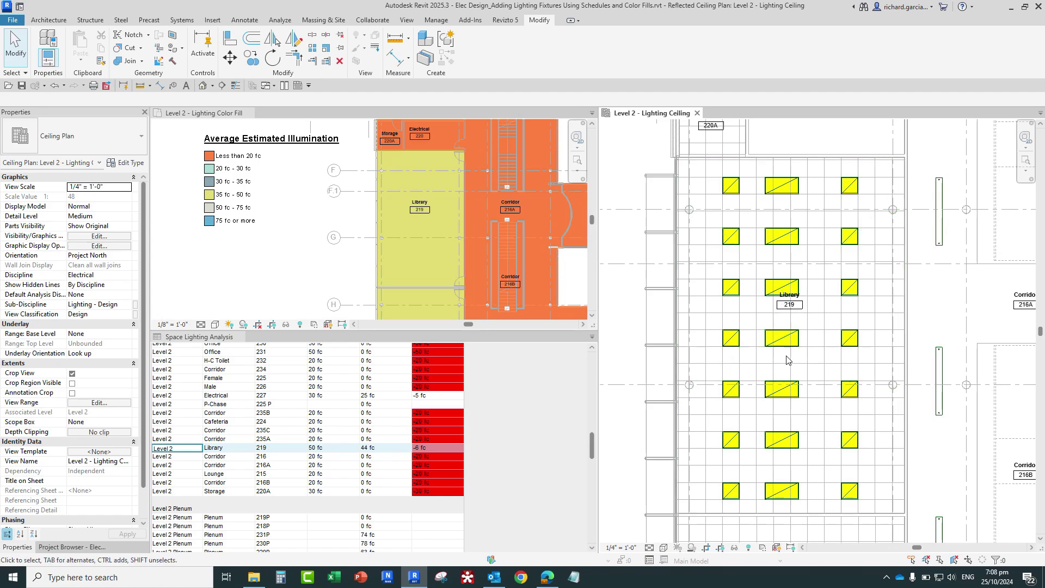
# - Select the middle column of seven fixtures in Library 219 and remove the space tag from the selection
pyautogui.scroll(-2, 802, 347)
pyautogui.moveTo(802, 347); pyautogui.dragTo(774, 355, button='middle')
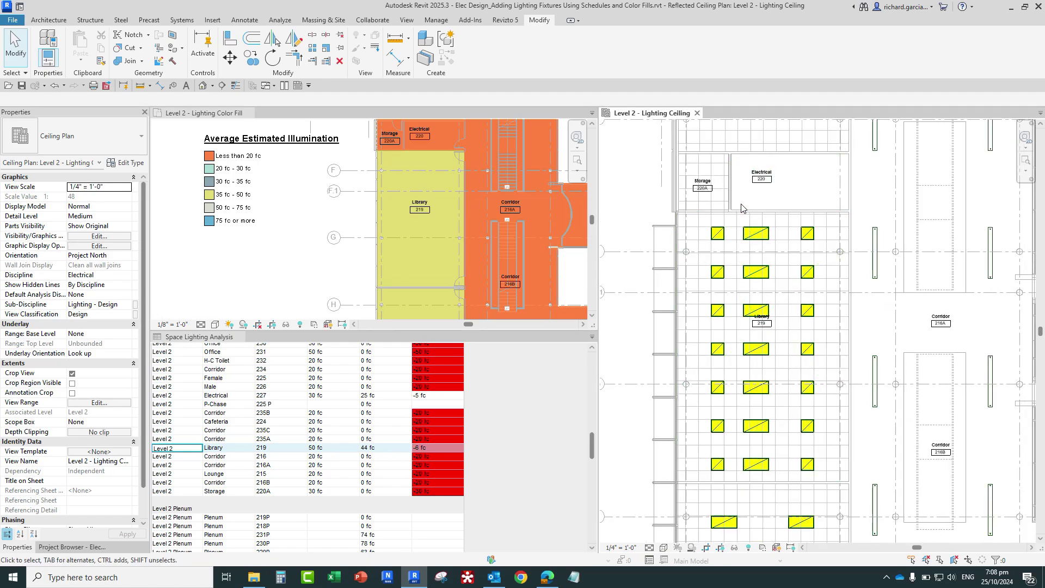
pyautogui.moveTo(741, 205); pyautogui.dragTo(783, 489)
pyautogui.scroll(2, 773, 348)
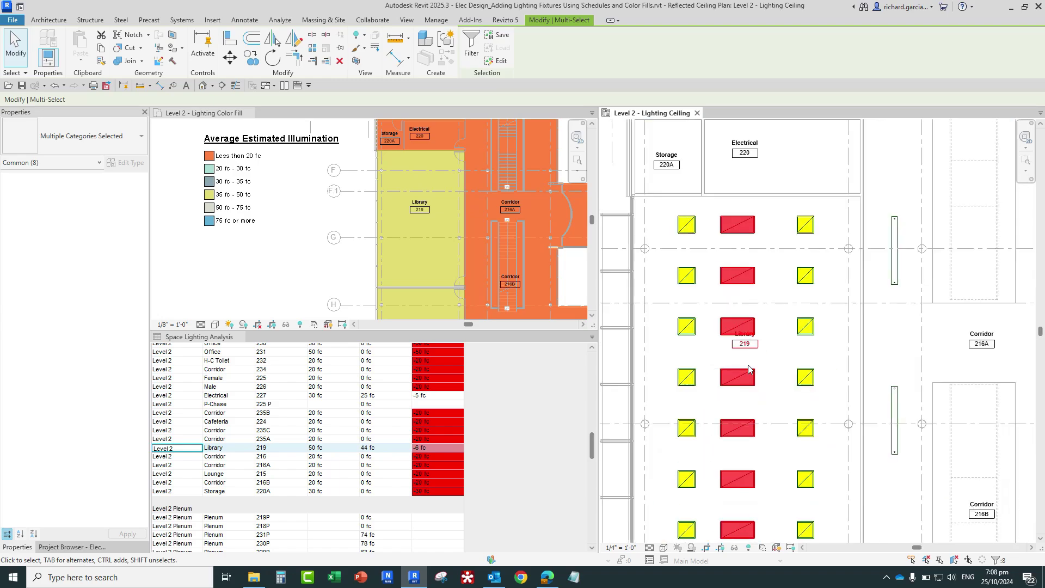
pyautogui.scroll(-2, 749, 369)
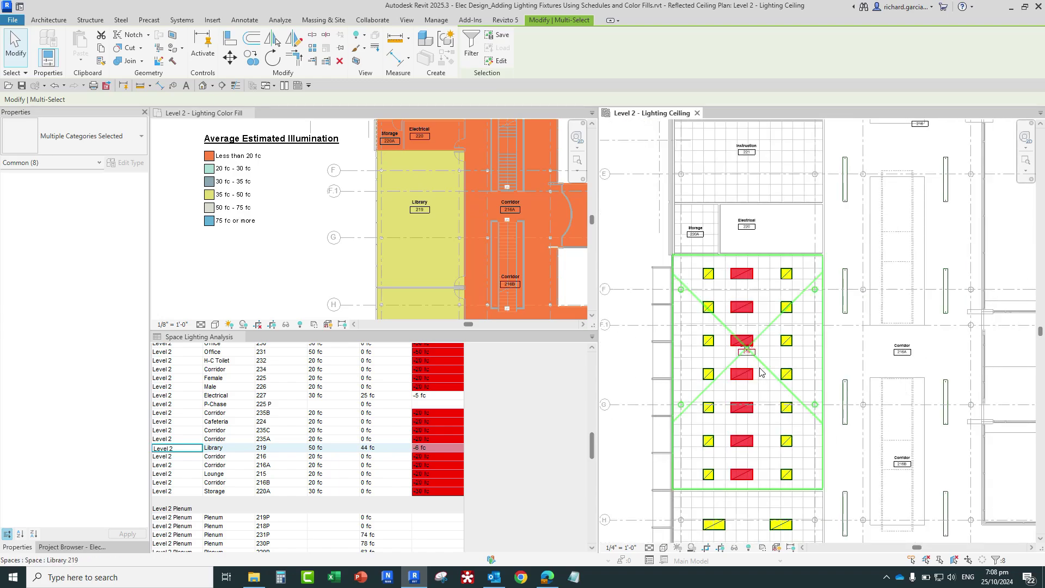
pyautogui.scroll(4, 759, 375)
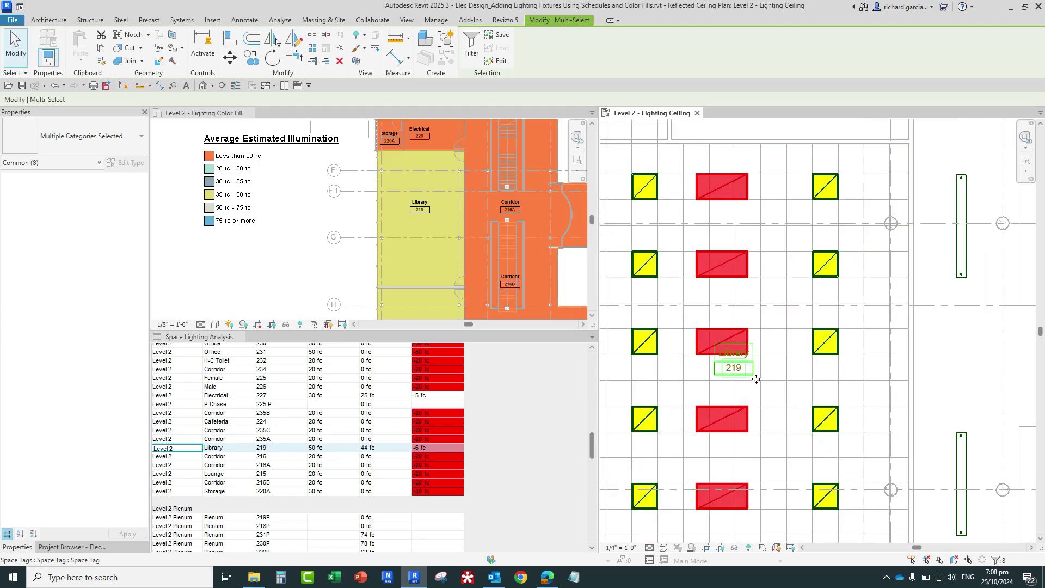
pyautogui.scroll(3, 756, 379)
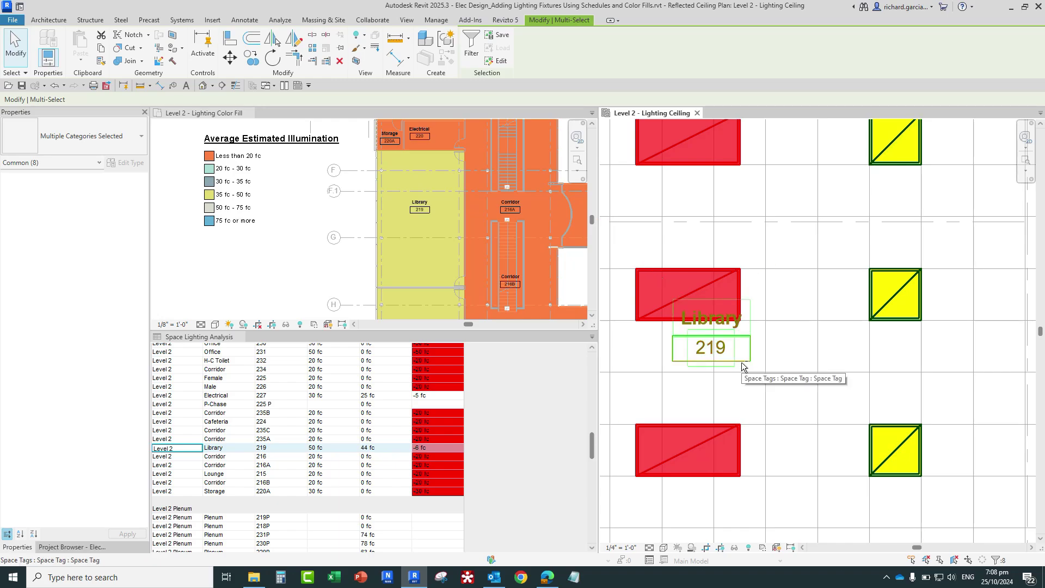
pyautogui.keyDown('shift'); pyautogui.click(741, 361); pyautogui.keyUp('shift')
pyautogui.scroll(-6, 808, 408)
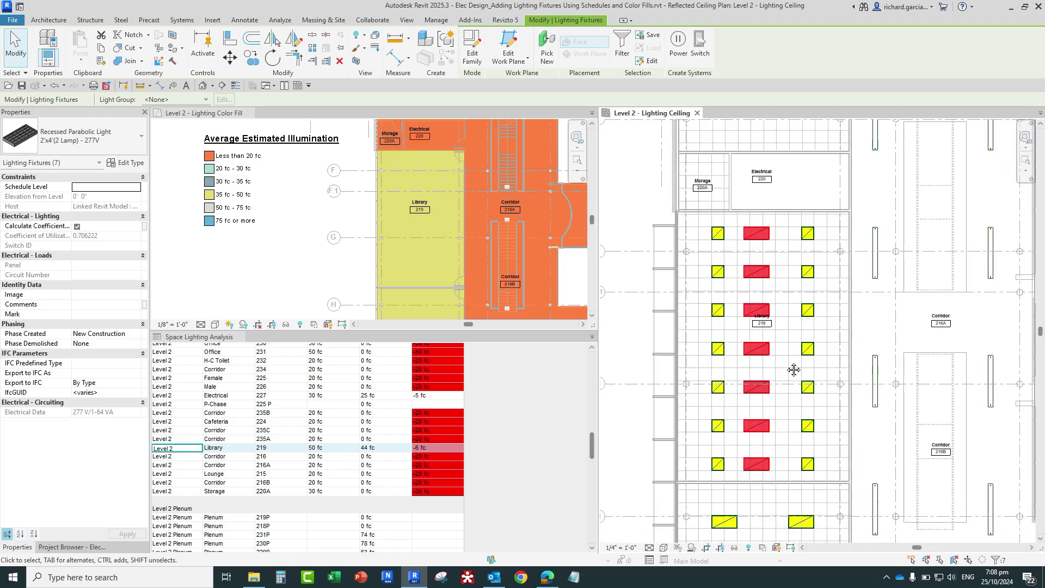
# - Change the selected middle-column fixtures to the Recessed Parabolic Light type 2'x4'(3 Lamp) - 277V
pyautogui.click(90, 143)
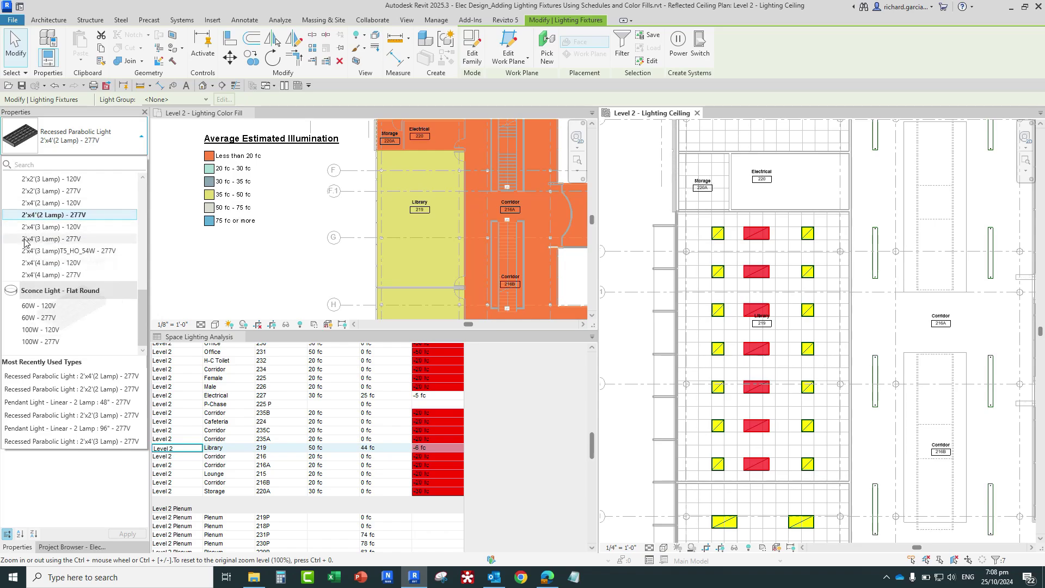
pyautogui.moveTo(29, 243)
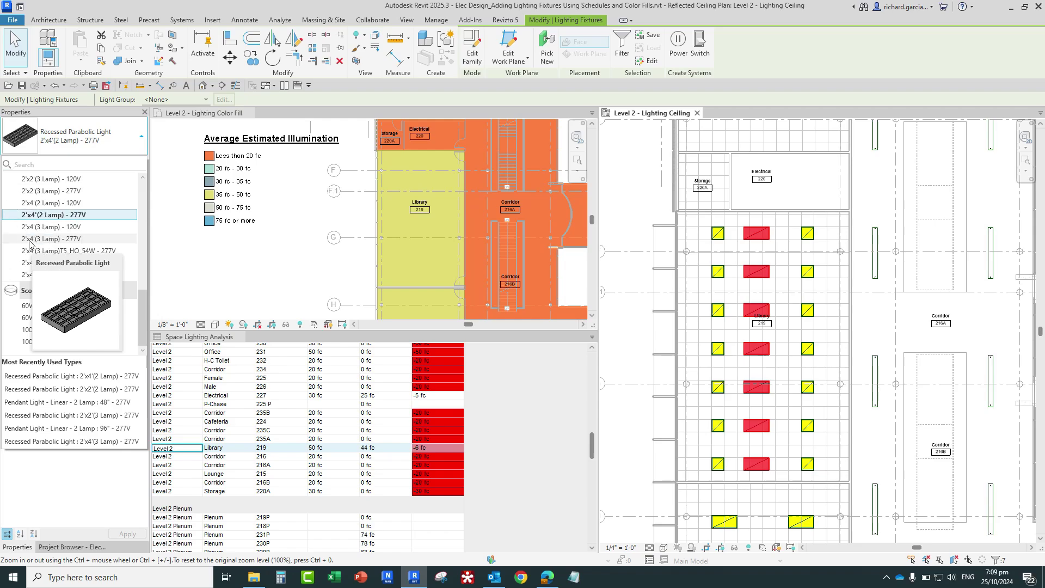
pyautogui.click(29, 239)
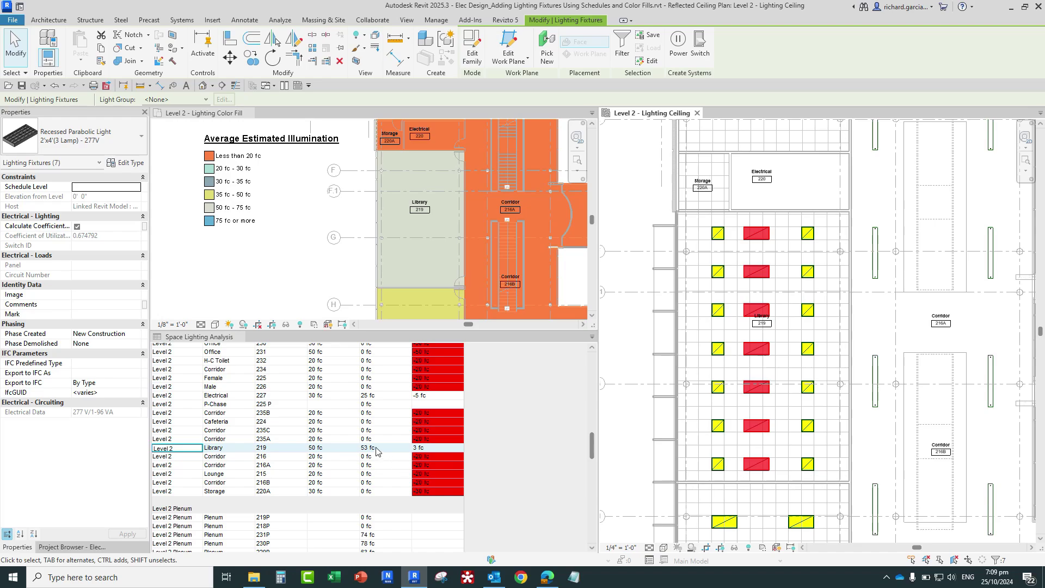
pyautogui.click(422, 229)
pyautogui.click(430, 450)
pyautogui.press('z')
pyautogui.press('a')
# - Move the selected middle-column fixtures right from a fixture's upper-left corner to the adjacent ceiling grid intersection, and clear the selection
pyautogui.scroll(2, 750, 271)
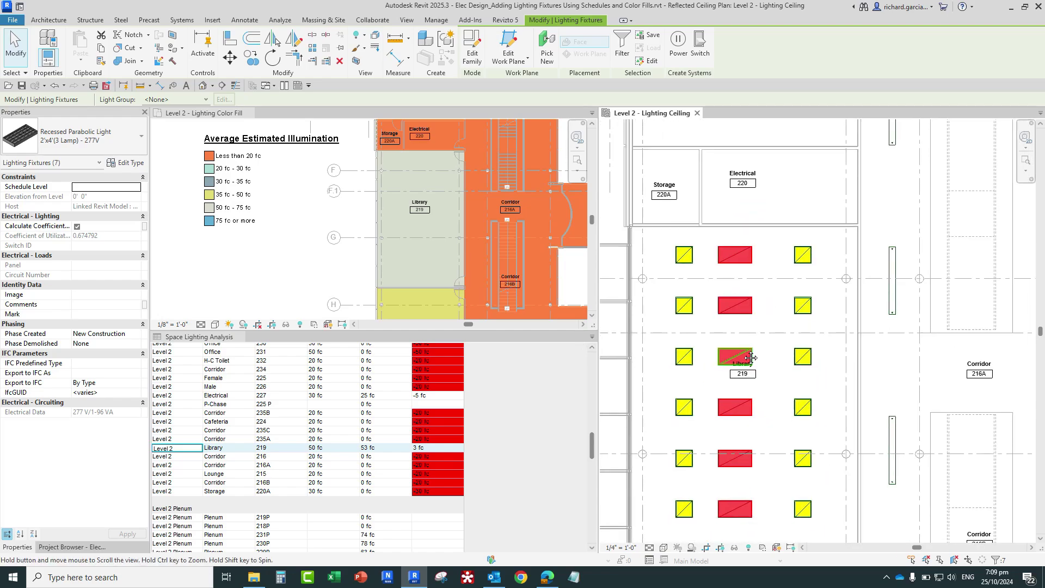
pyautogui.moveTo(752, 357); pyautogui.dragTo(729, 277, button='middle')
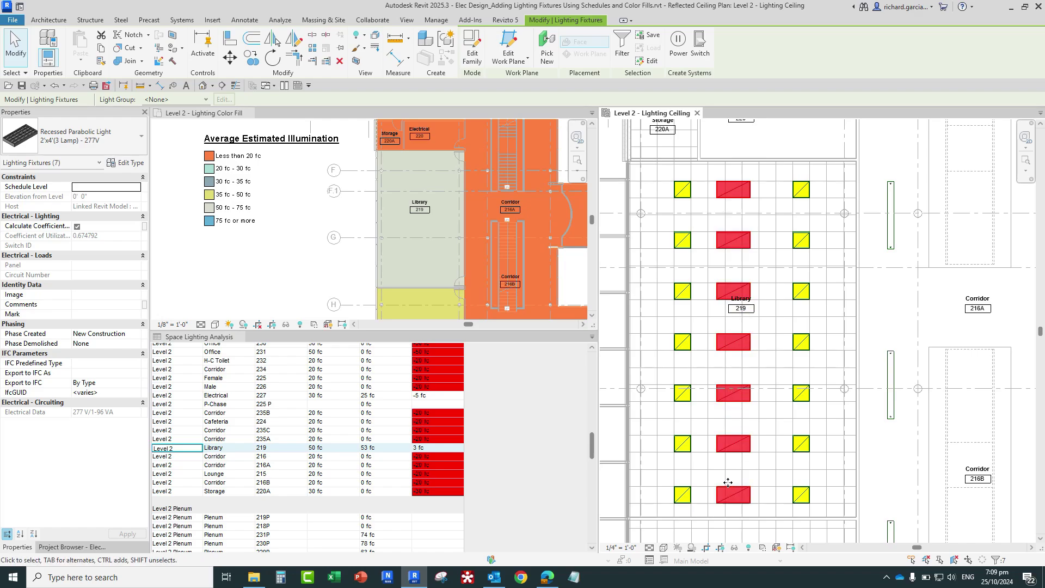
pyautogui.click(230, 57)
pyautogui.scroll(8, 745, 234)
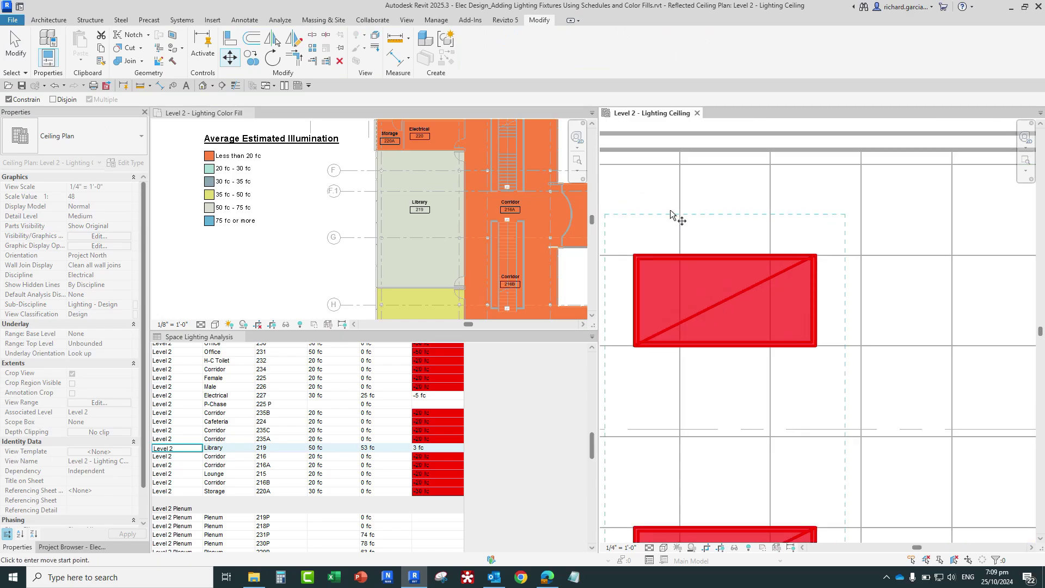
pyautogui.click(631, 253)
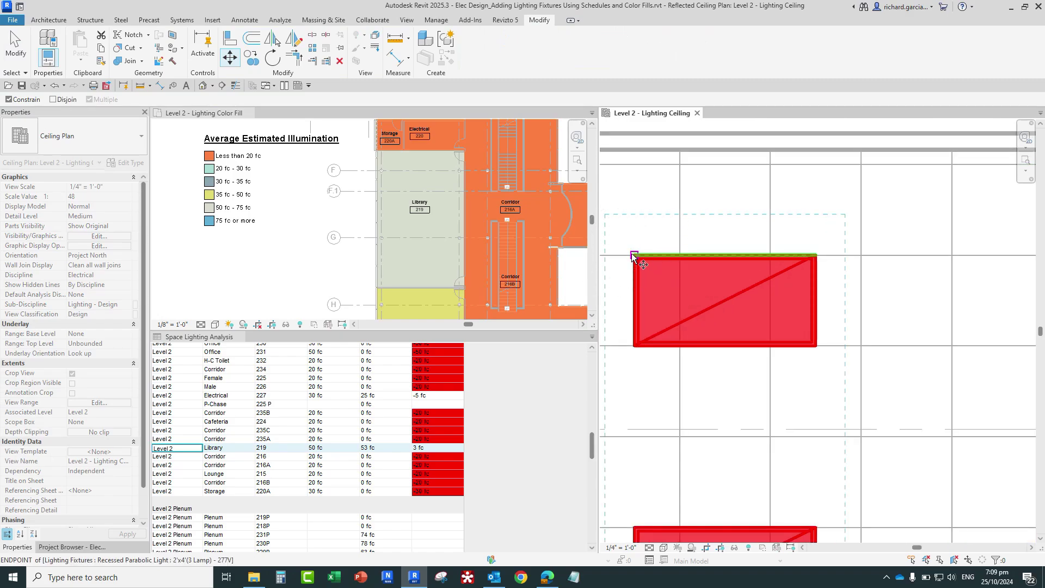
pyautogui.click(679, 255)
pyautogui.scroll(-5, 720, 286)
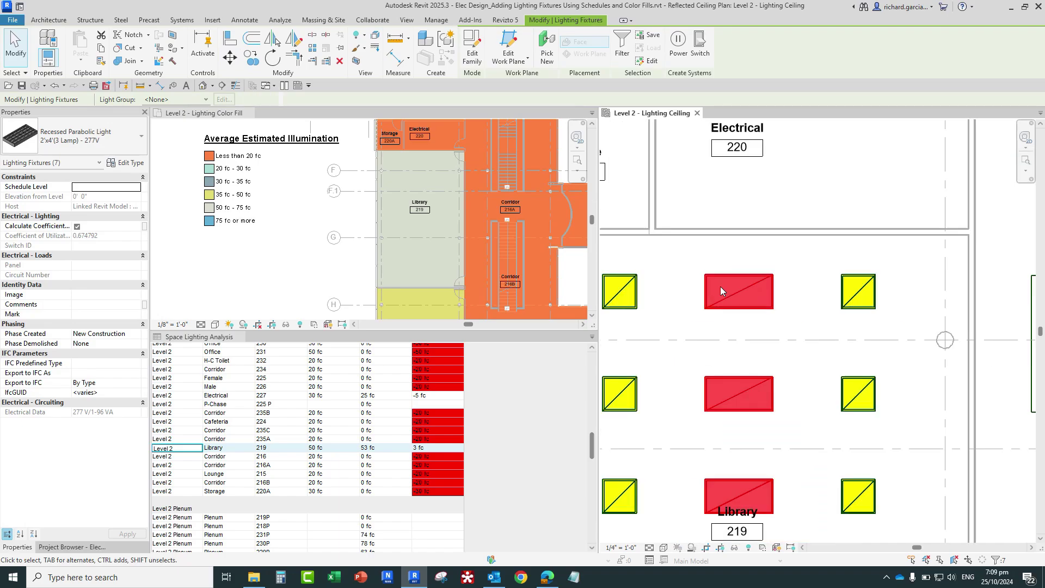
pyautogui.scroll(-4, 720, 287)
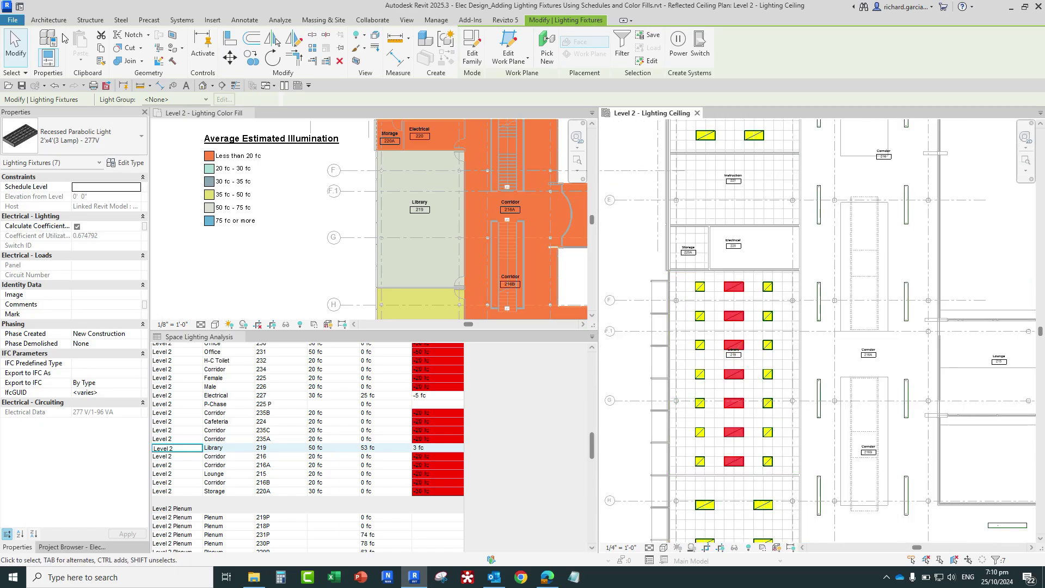
pyautogui.click(16, 43)
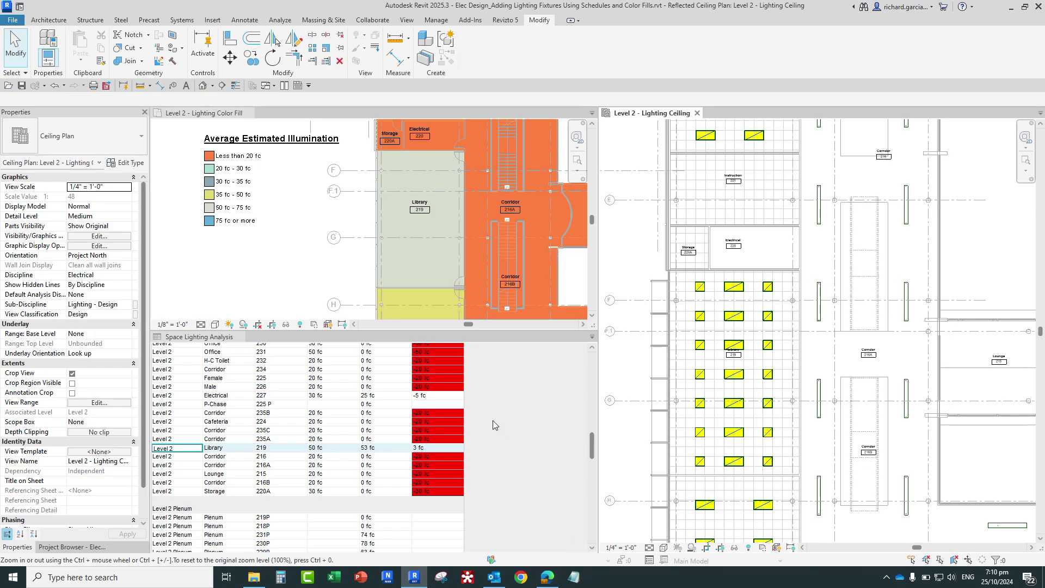